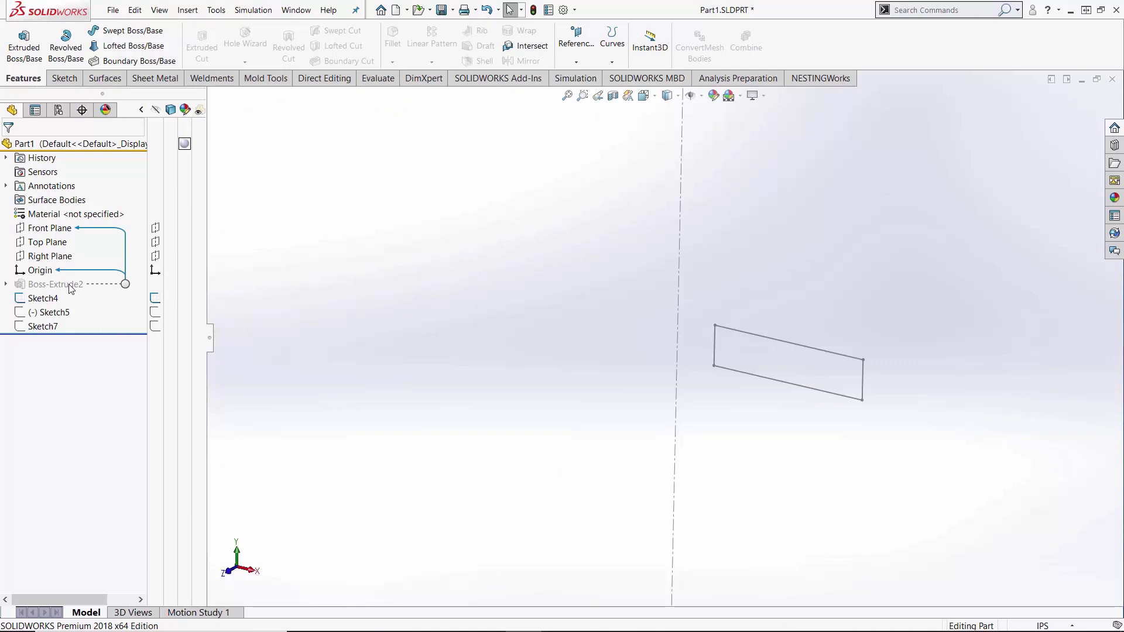
# Start a Revolved Boss/Base using the rectangle Sketch4 as the profile
pyautogui.click(67, 53)
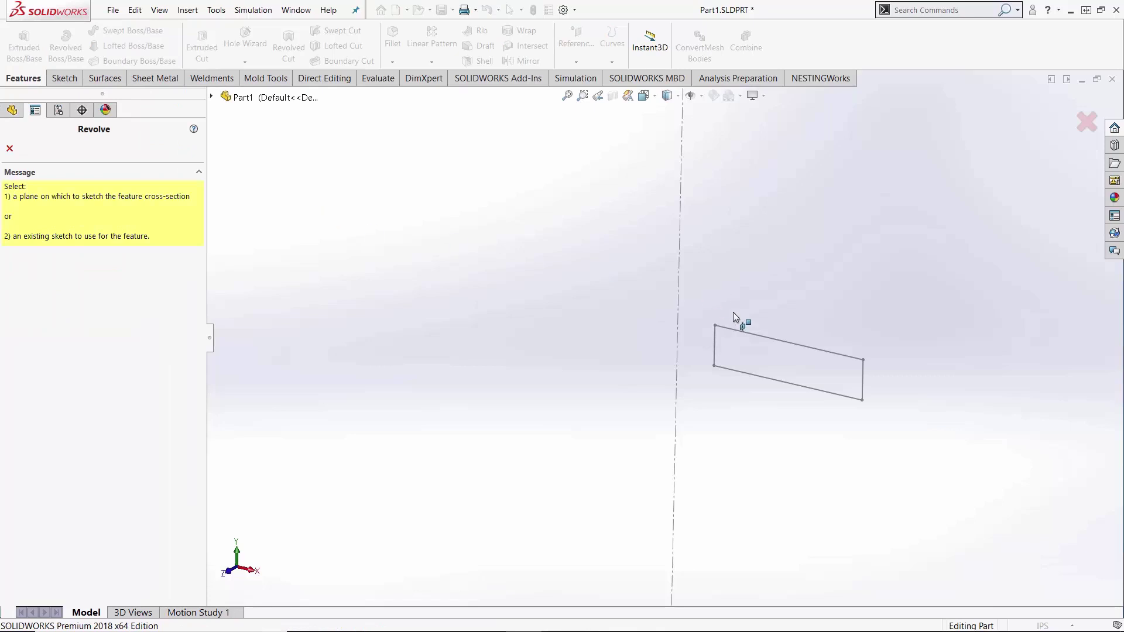
pyautogui.click(754, 333)
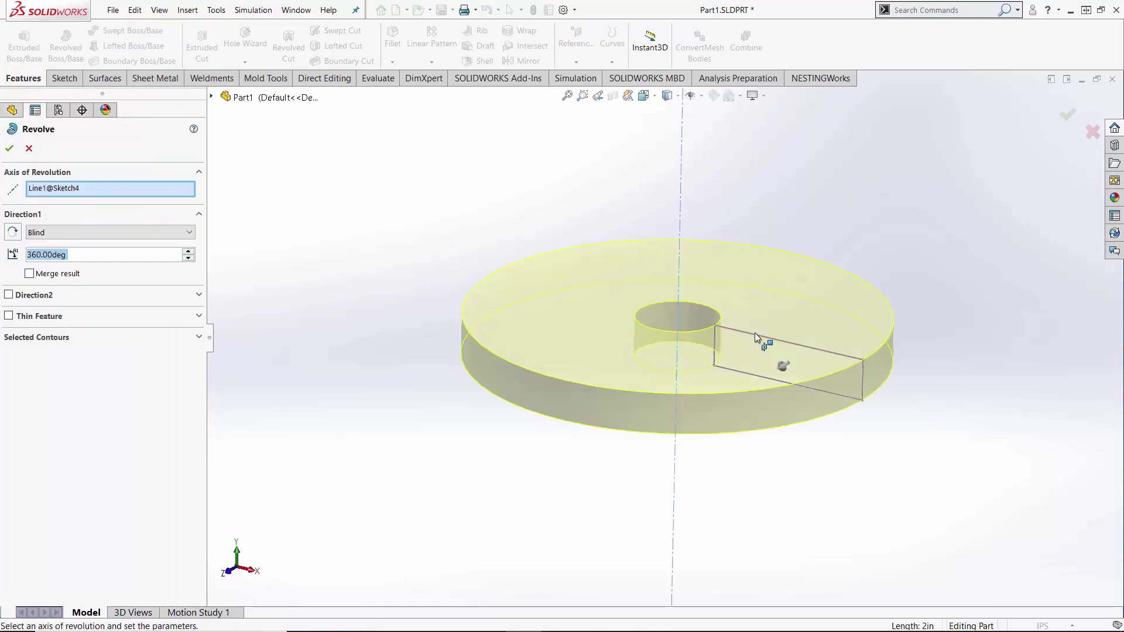
pyautogui.moveTo(552, 198); pyautogui.dragTo(553, 210, button='middle')
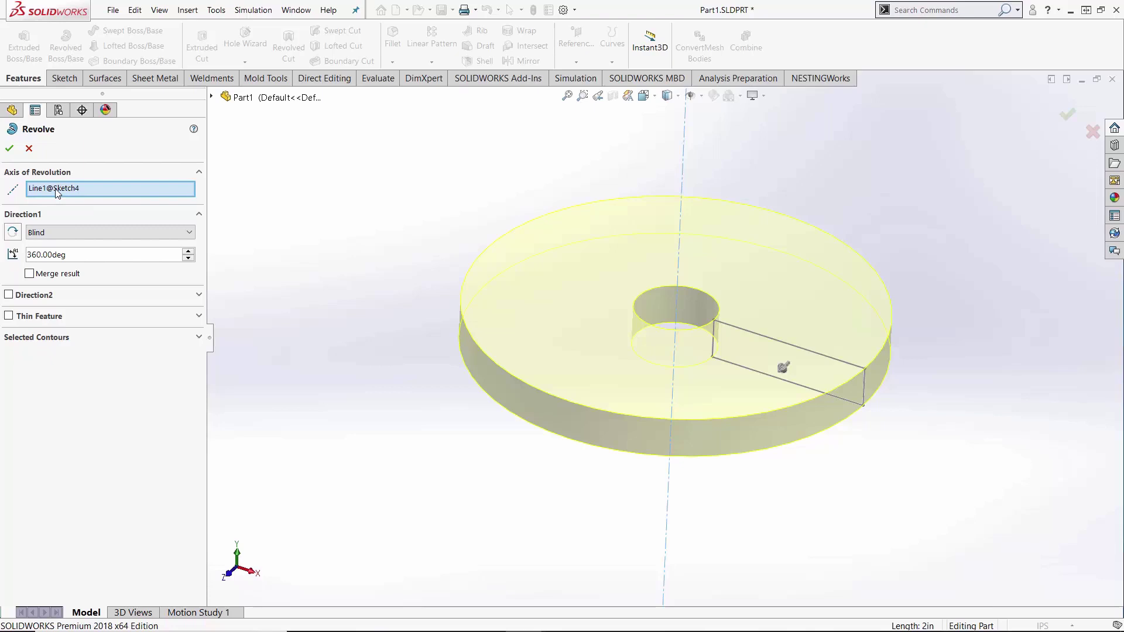
# Try a rectangle edge (Line2) as the axis, then return the axis to centerline Line1
pyautogui.click(93, 193)
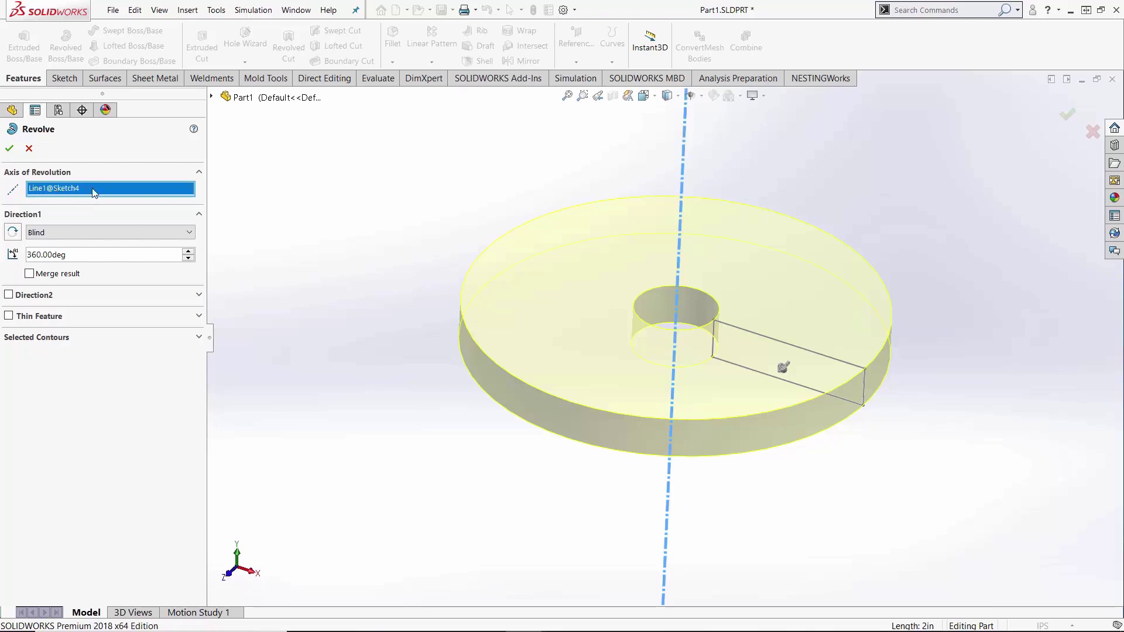
pyautogui.click(798, 349)
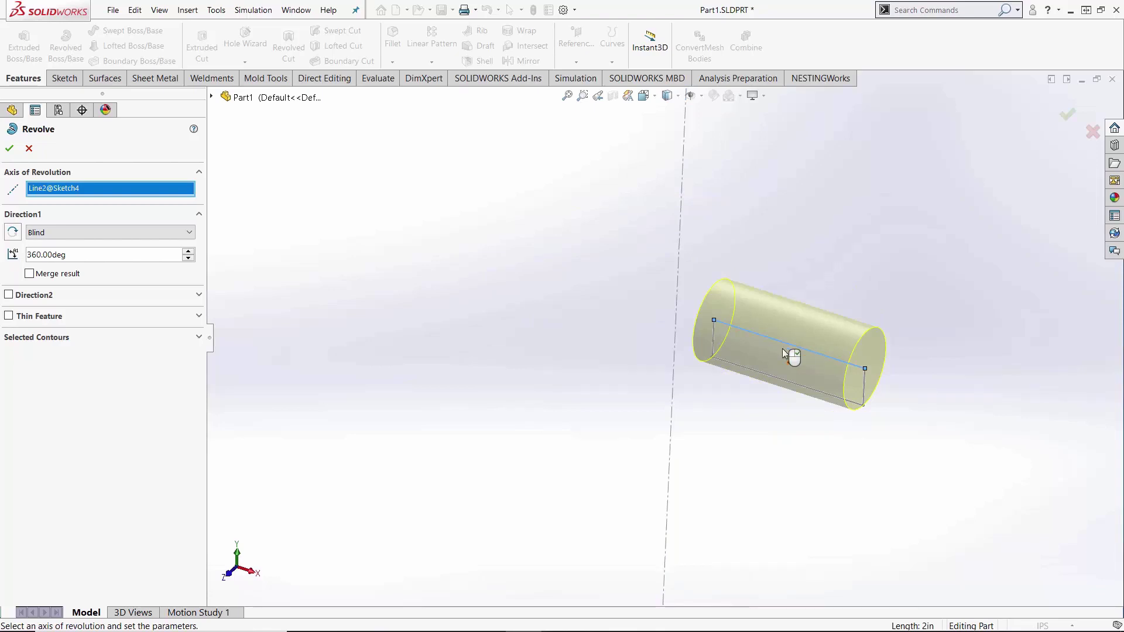
pyautogui.click(675, 294)
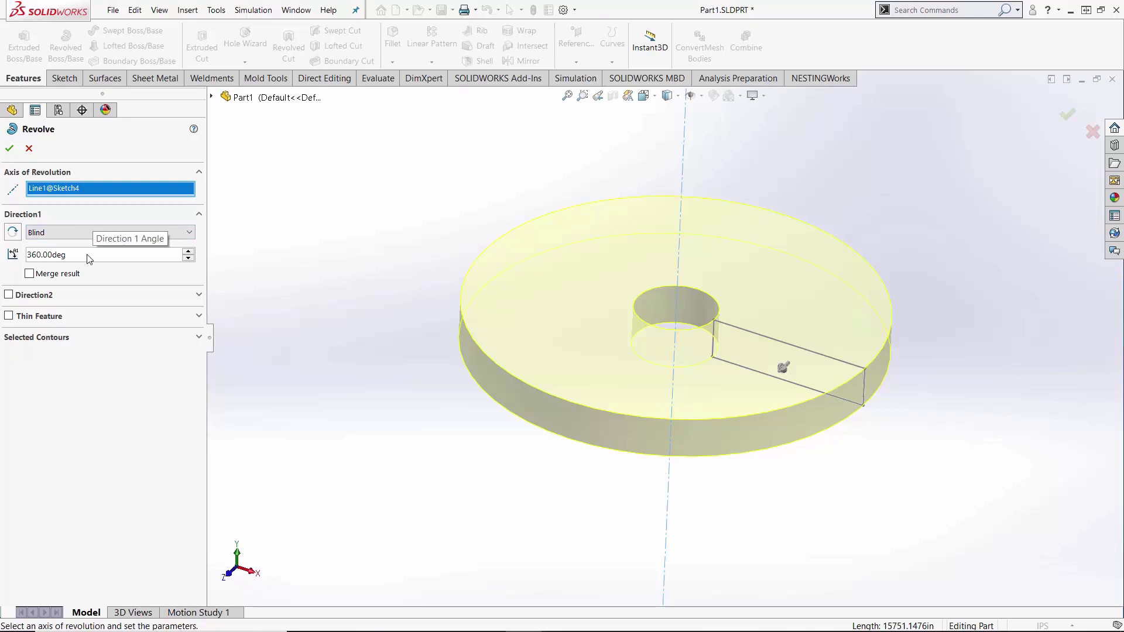
# Set the Direction 1 revolve angle to 90° and flip the wedge to the other side
pyautogui.moveTo(76, 255); pyautogui.dragTo(2, 286)
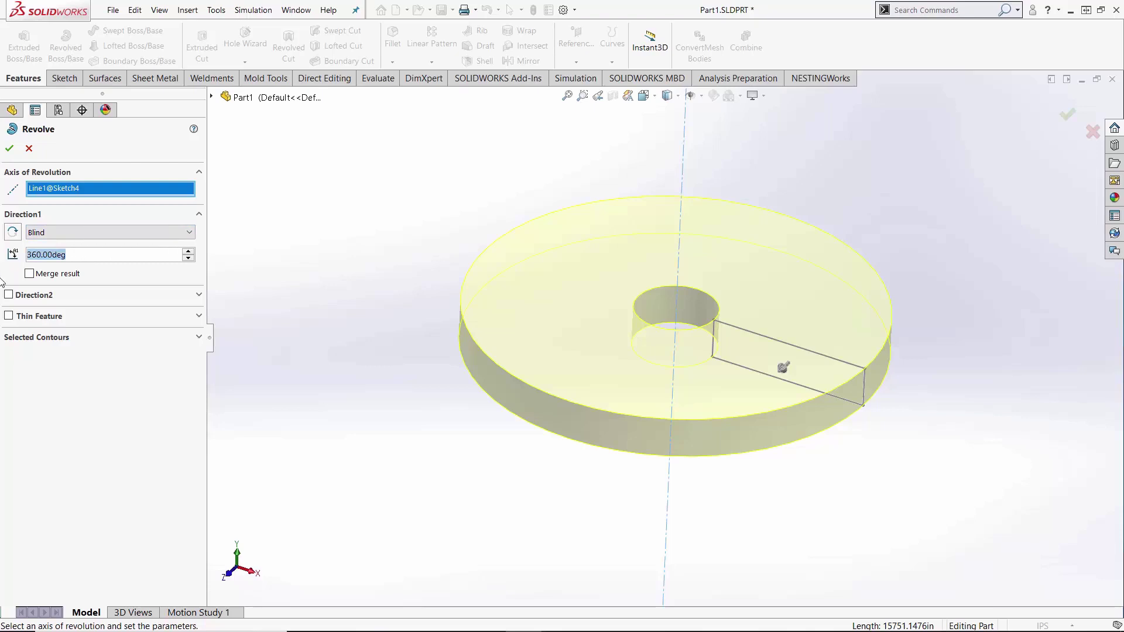
pyautogui.write('90')
pyautogui.press('Return')
pyautogui.moveTo(559, 281)
pyautogui.mouseDown(button='middle')
pyautogui.moveTo(600, 389)
pyautogui.moveTo(547, 454)
pyautogui.moveTo(560, 403)
pyautogui.moveTo(553, 284)
pyautogui.mouseUp(button='middle')
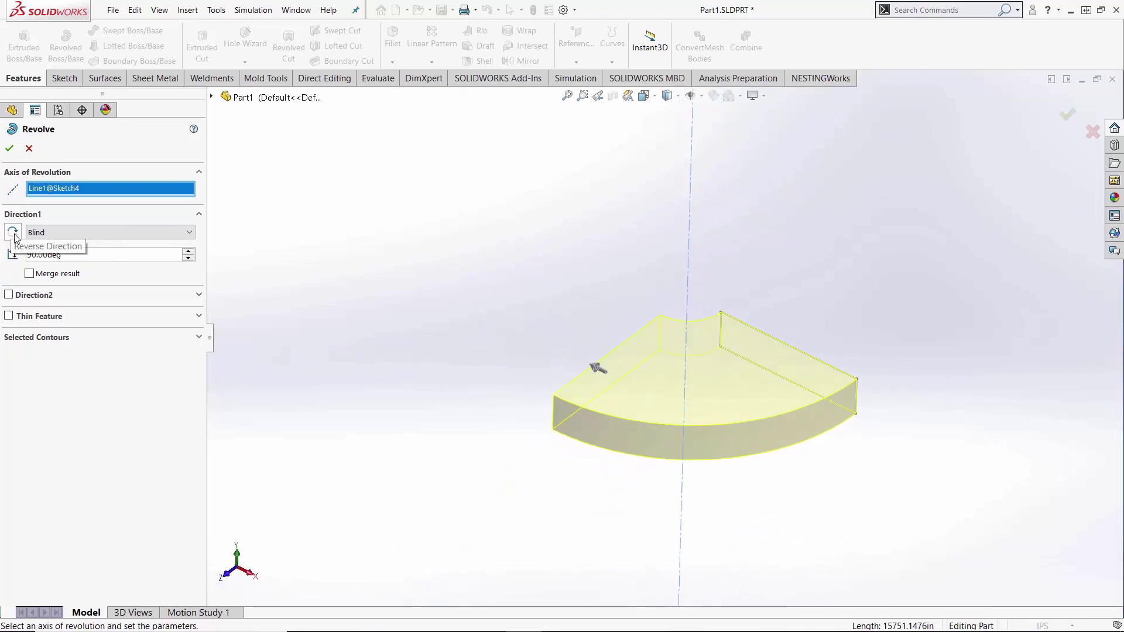
pyautogui.click(15, 236)
pyautogui.click(15, 235)
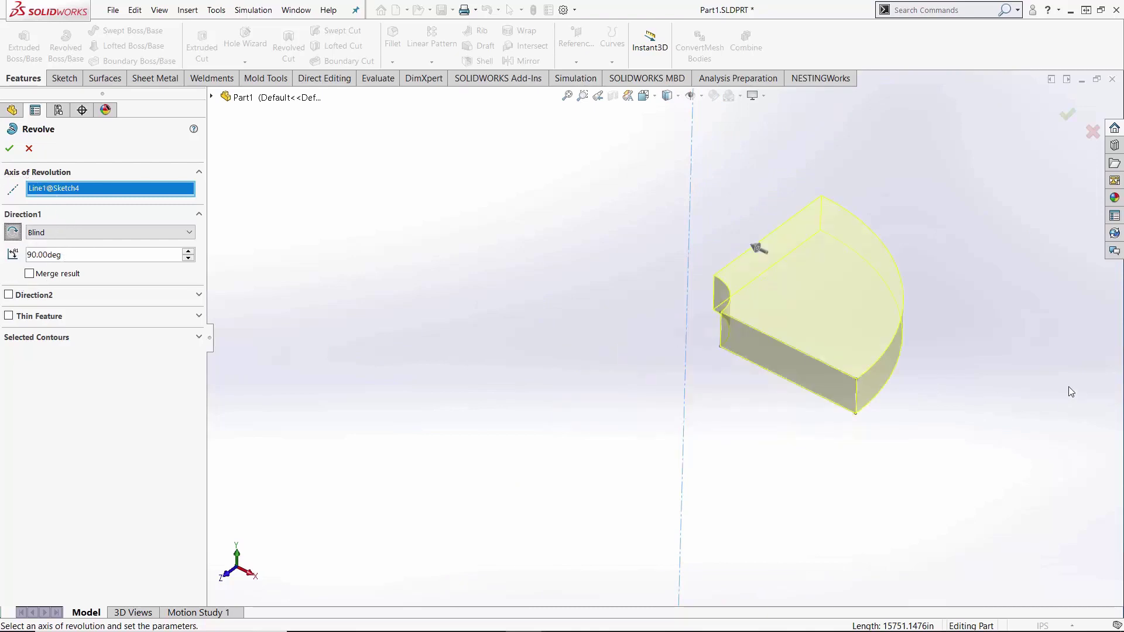
# Change the end condition to Mid Plane so the 90° wedge spans both sides of the sketch
pyautogui.click(42, 234)
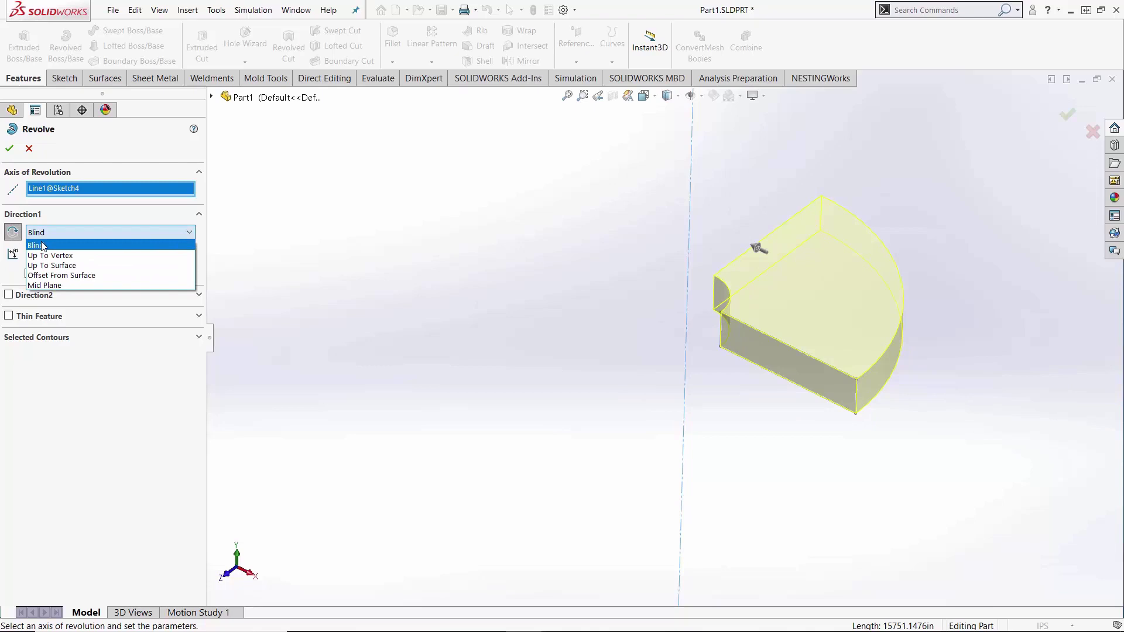
pyautogui.click(46, 285)
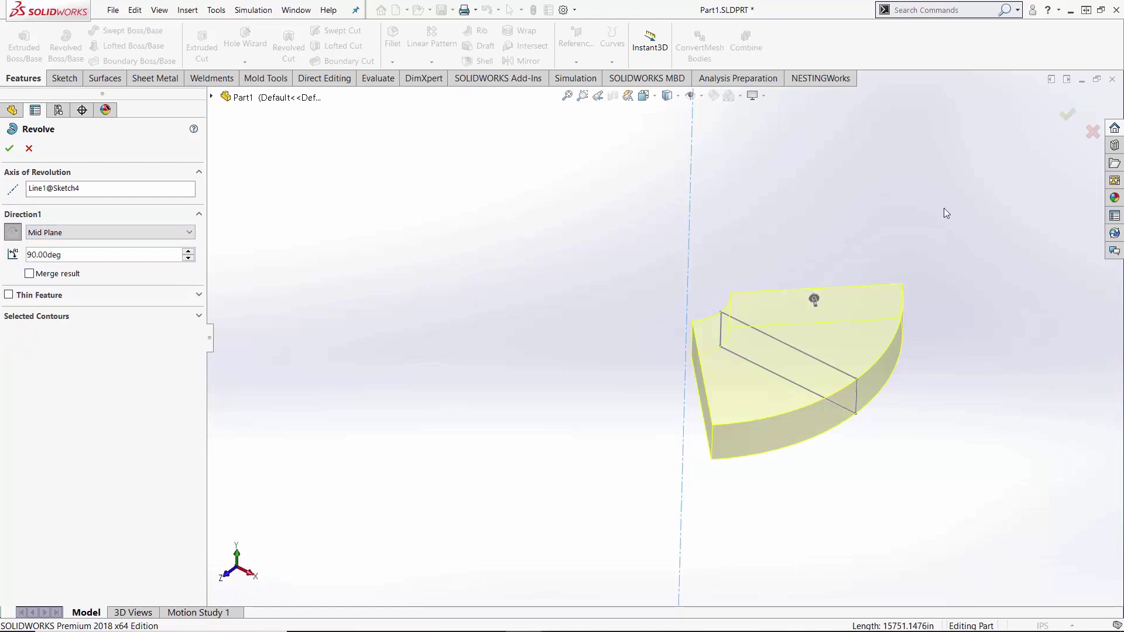
pyautogui.moveTo(838, 243); pyautogui.dragTo(839, 264, button='middle')
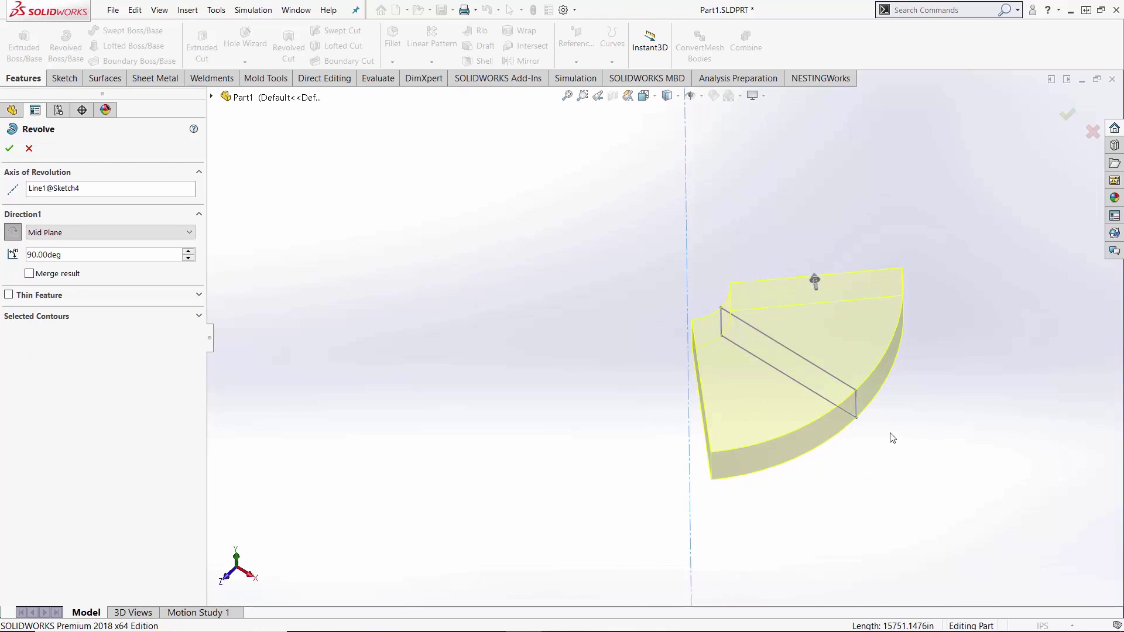
# Return Direction 1 to Blind and enable a second revolve direction
pyautogui.click(79, 240)
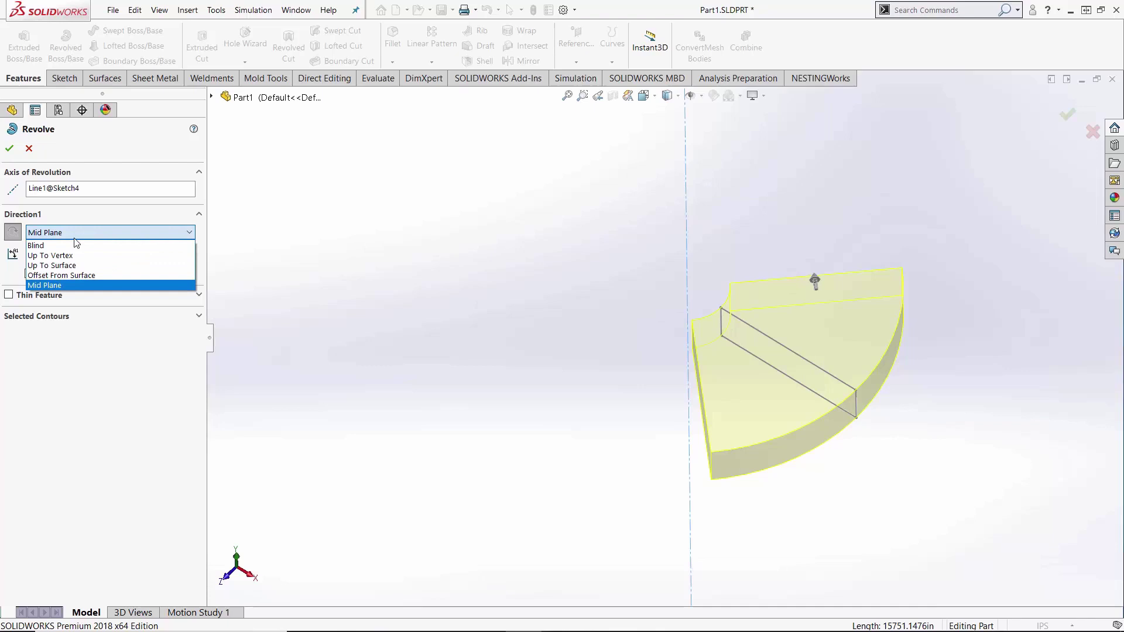
pyautogui.click(63, 246)
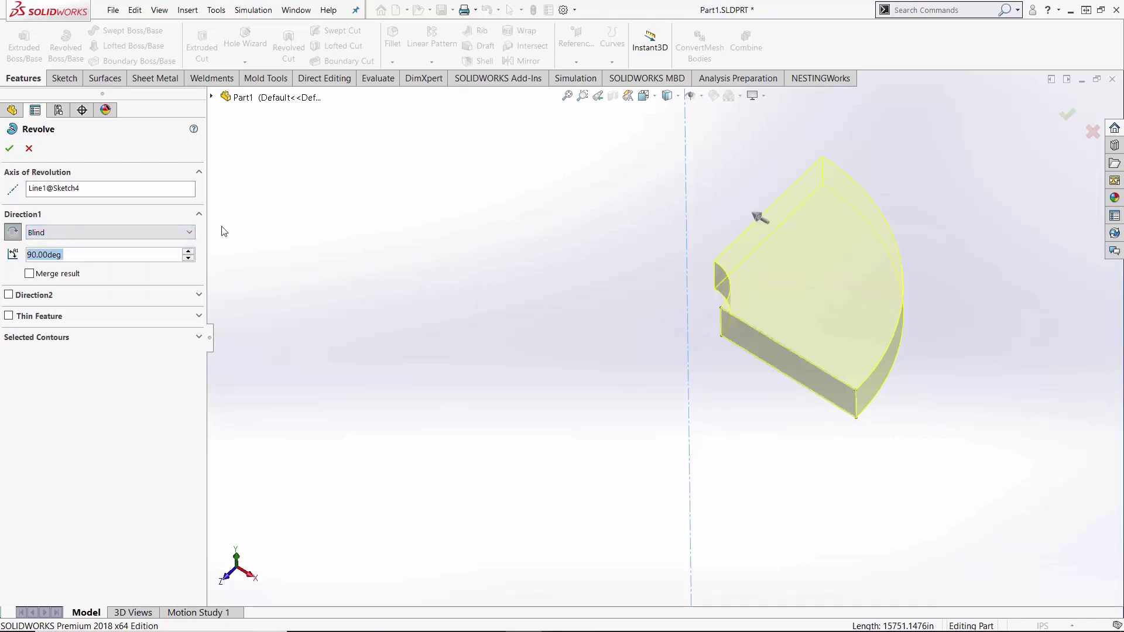
pyautogui.click(33, 299)
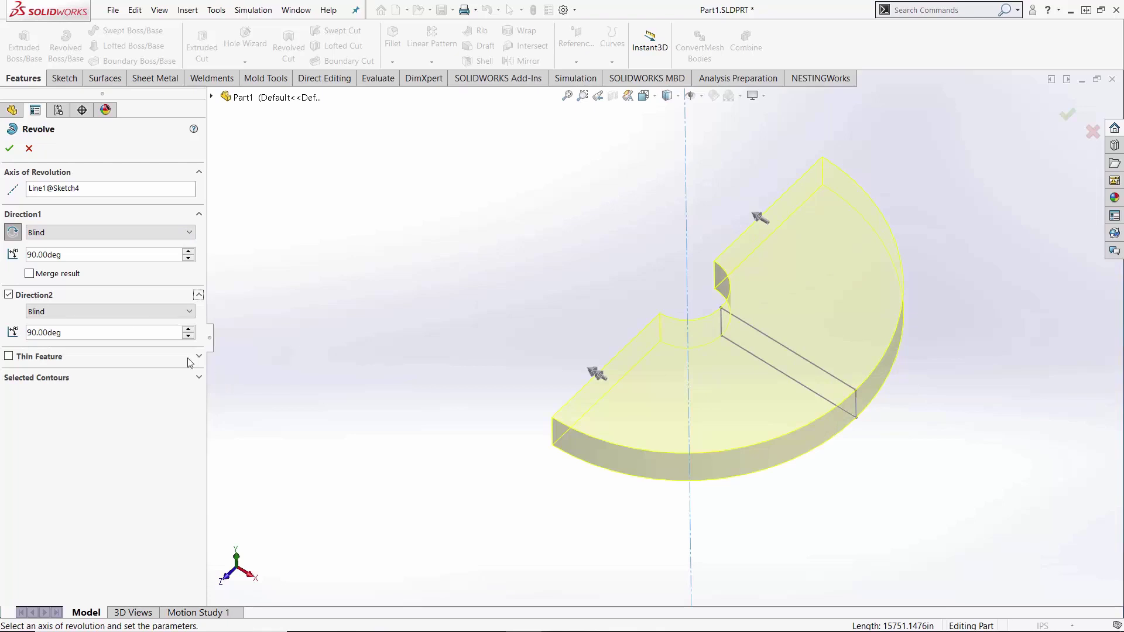
# Set the Direction 2 angle to 80° and inspect the two-sided wedge preview
pyautogui.click(97, 334)
pyautogui.doubleClick(95, 333)
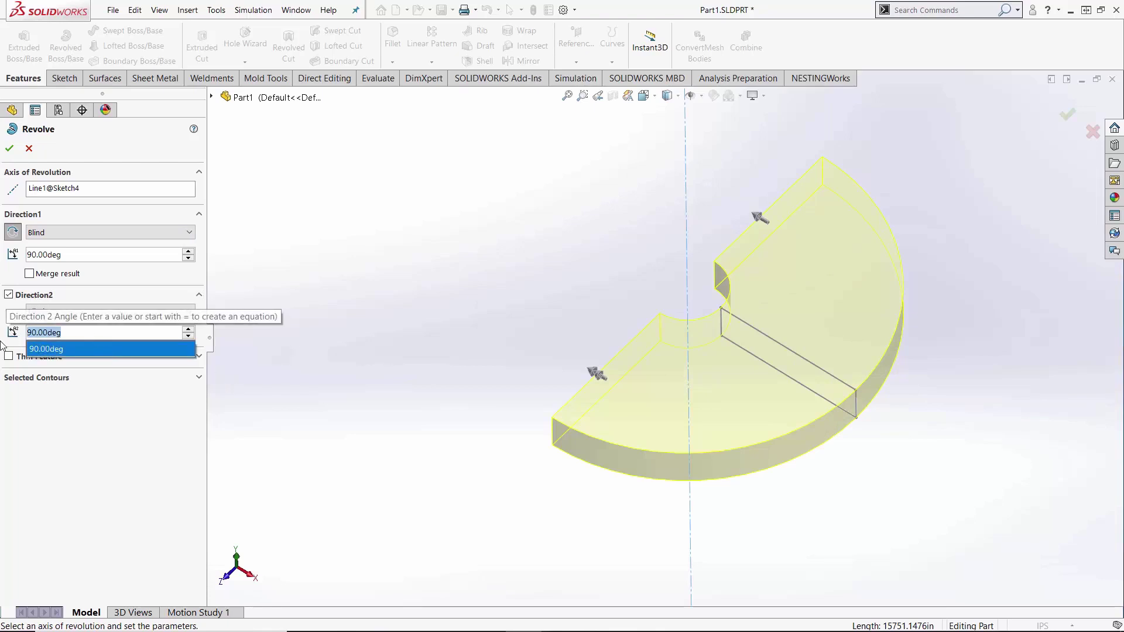
pyautogui.write('80')
pyautogui.press('Return')
pyautogui.moveTo(553, 214)
pyautogui.mouseDown(button='middle')
pyautogui.moveTo(551, 314)
pyautogui.moveTo(541, 220)
pyautogui.moveTo(506, 232)
pyautogui.mouseUp(button='middle')
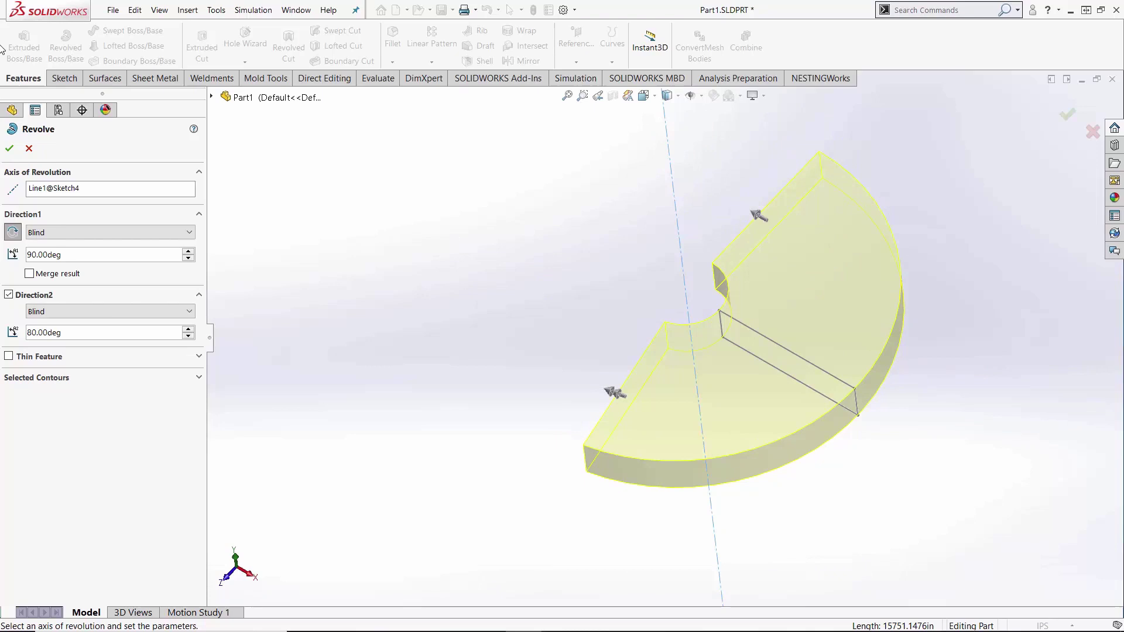
# Cancel the revolve, hide Sketch4 and show the S-shaped Sketch5 curve
pyautogui.click(29, 150)
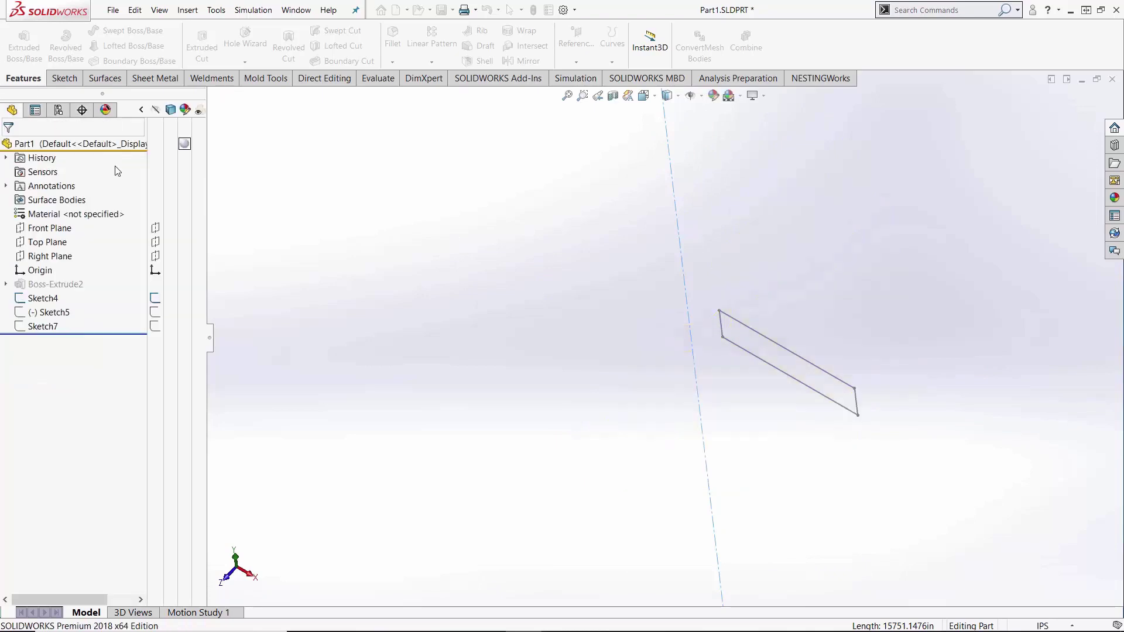
pyautogui.rightClick(42, 299)
pyautogui.click(65, 282)
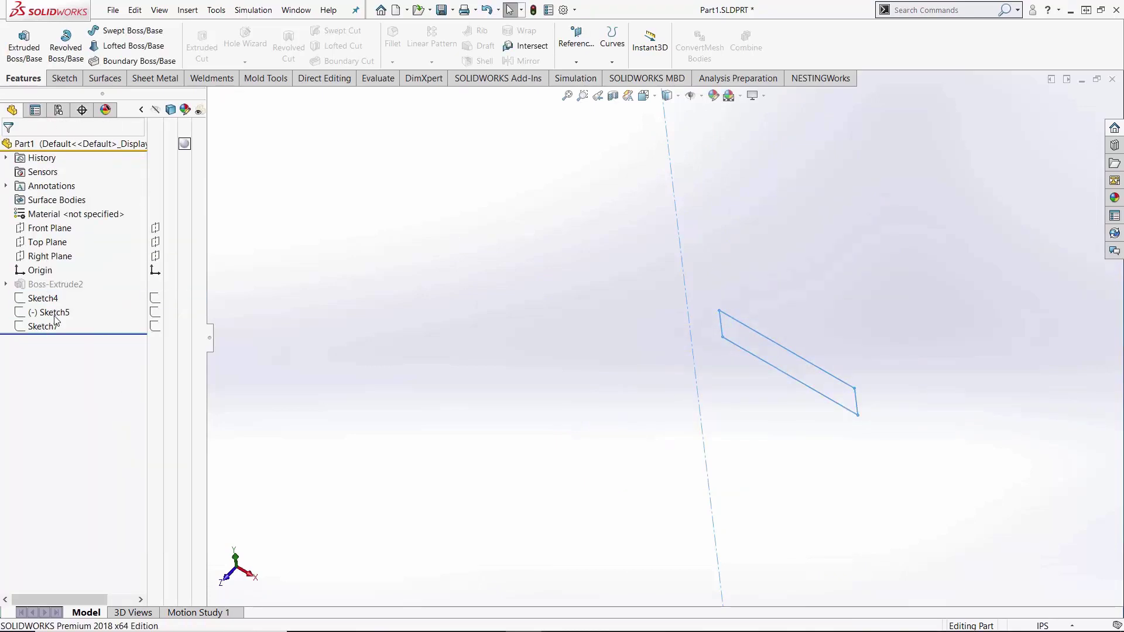
pyautogui.rightClick(55, 313)
pyautogui.click(63, 300)
pyautogui.moveTo(576, 294); pyautogui.dragTo(674, 268, button='middle')
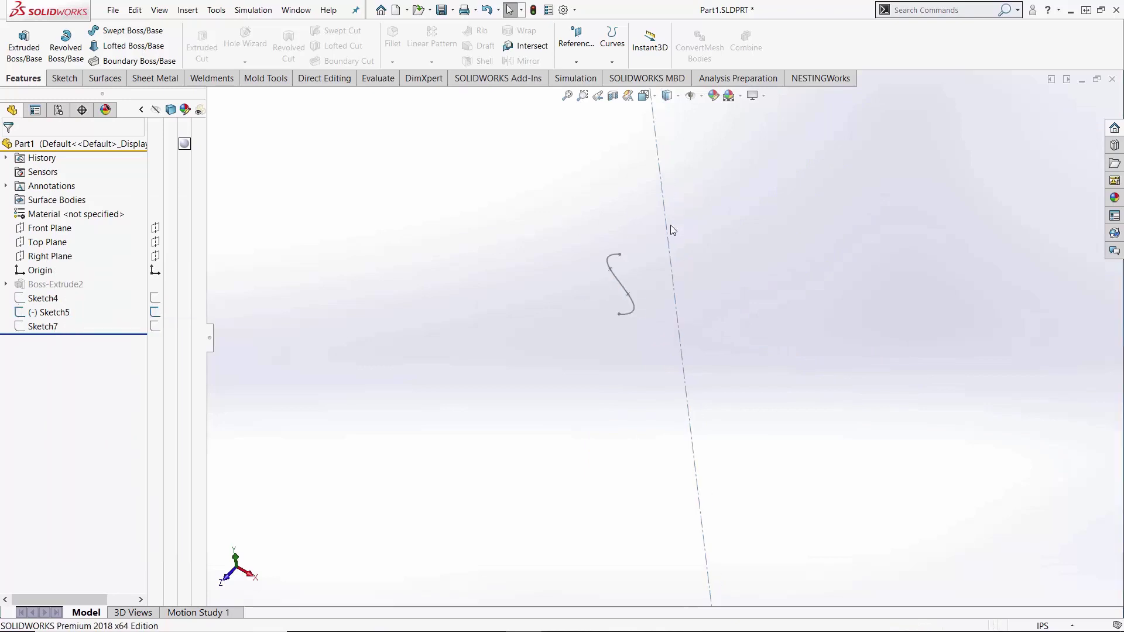
pyautogui.scroll(-3, 674, 268)
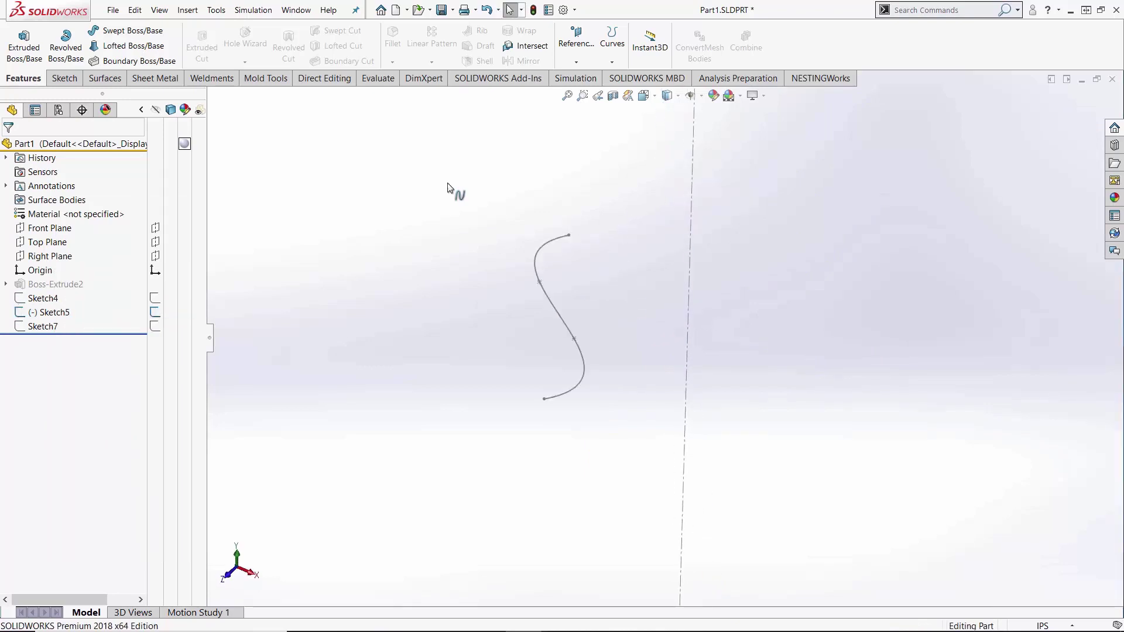
# Start a Revolved Boss/Base from the S-shaped Sketch5 curve
pyautogui.click(48, 314)
pyautogui.click(66, 45)
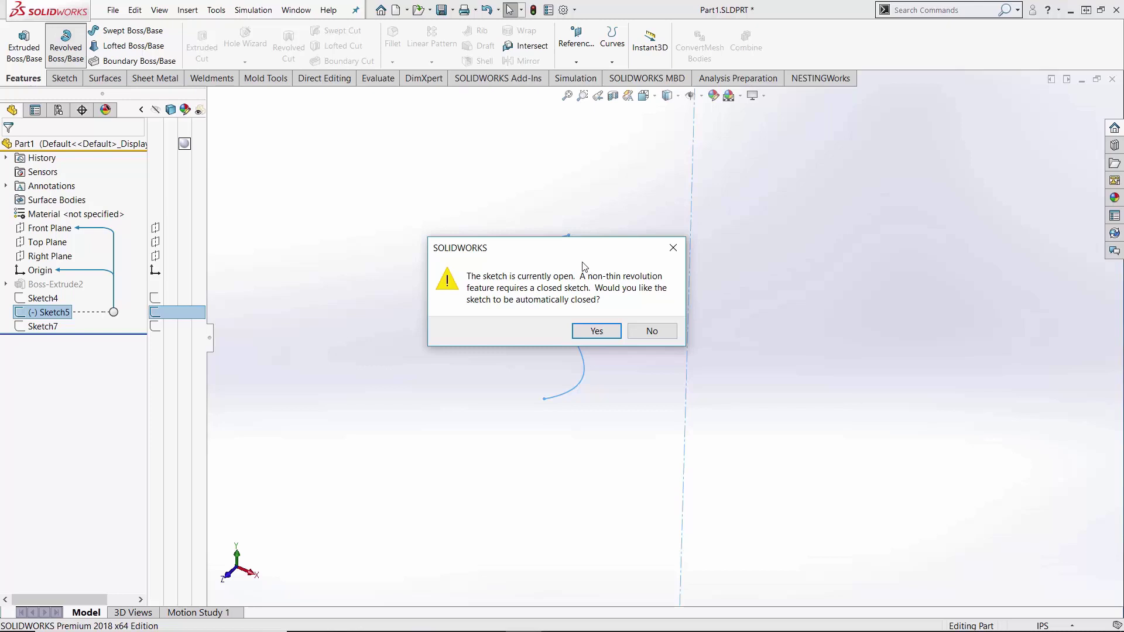
# Keep the S-curve open as a thin-feature revolve and flip the wall thickness side
pyautogui.click(653, 332)
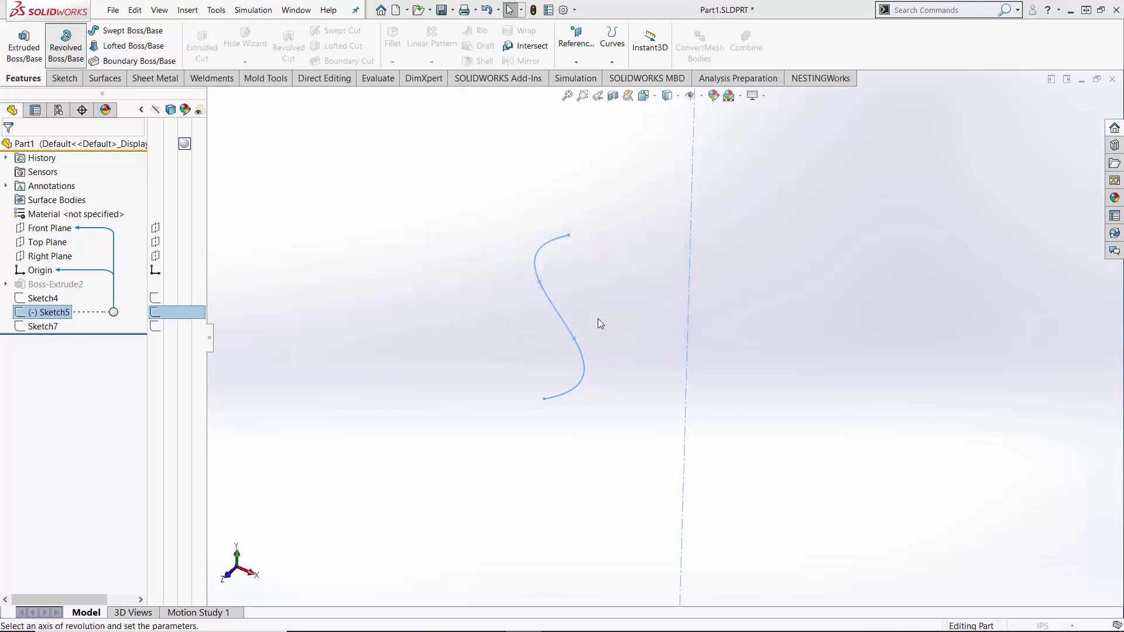
pyautogui.moveTo(437, 312); pyautogui.dragTo(473, 196, button='middle')
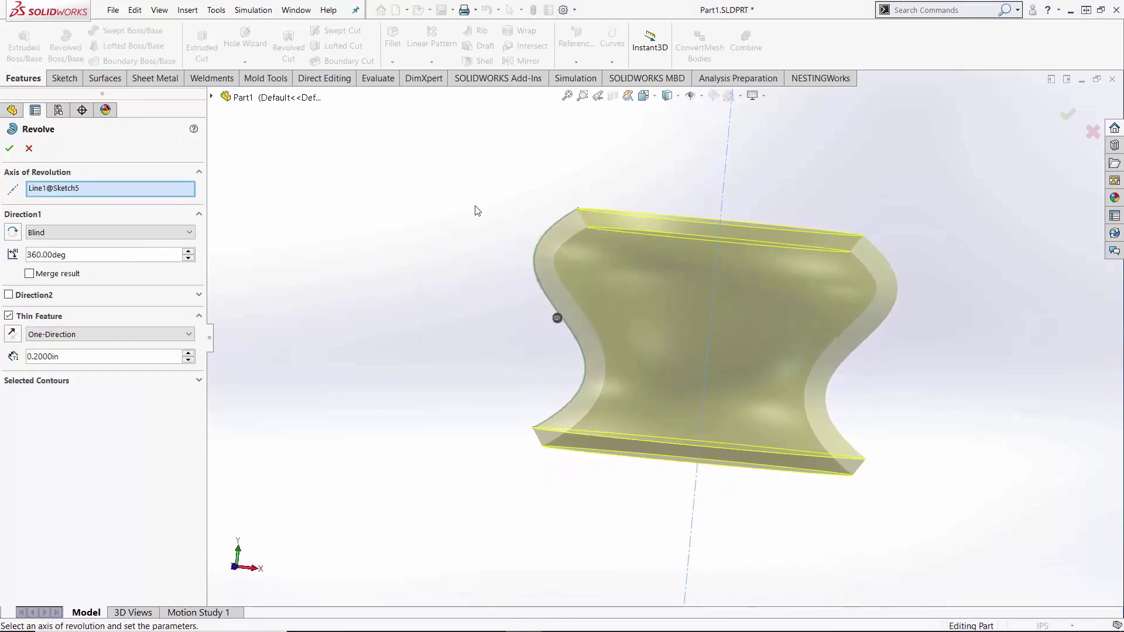
pyautogui.scroll(-2, 608, 318)
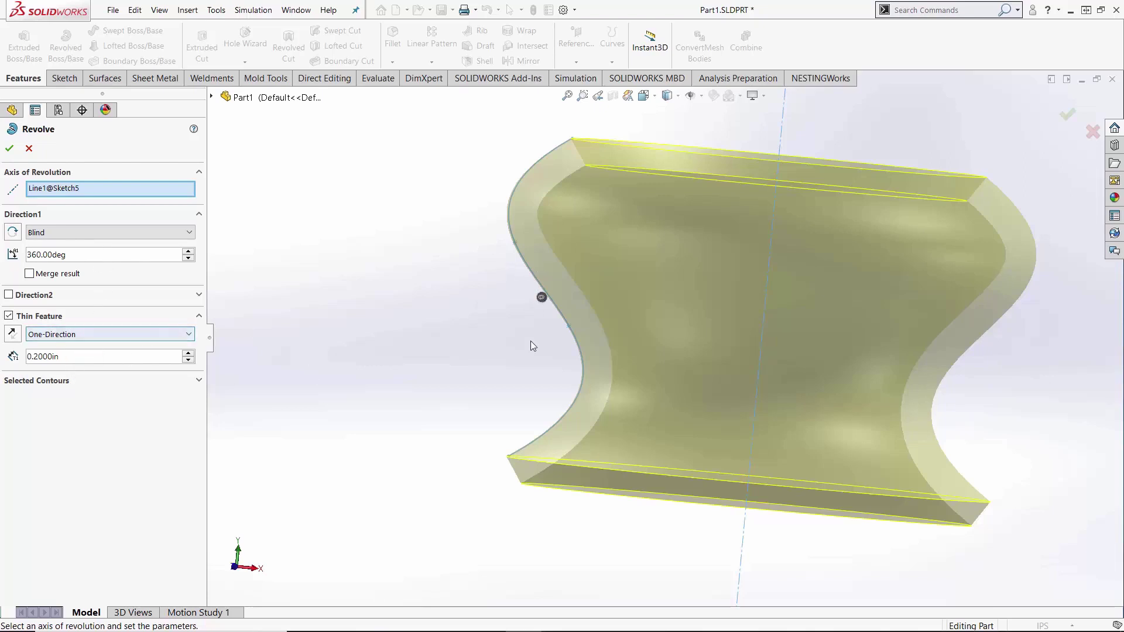
pyautogui.scroll(-1, 582, 321)
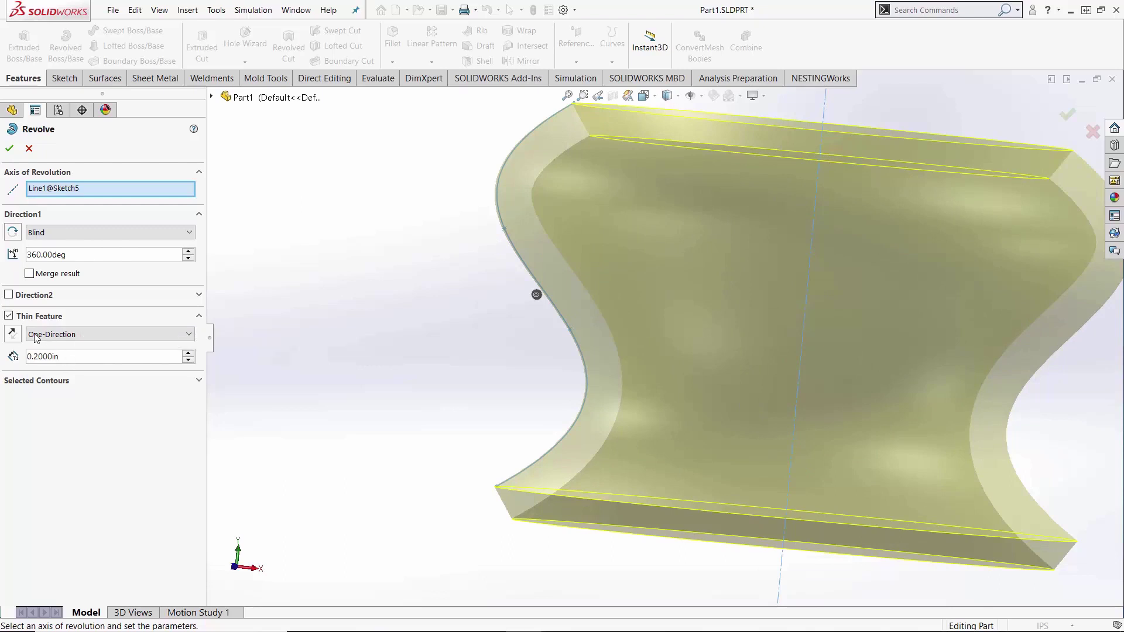
pyautogui.click(14, 334)
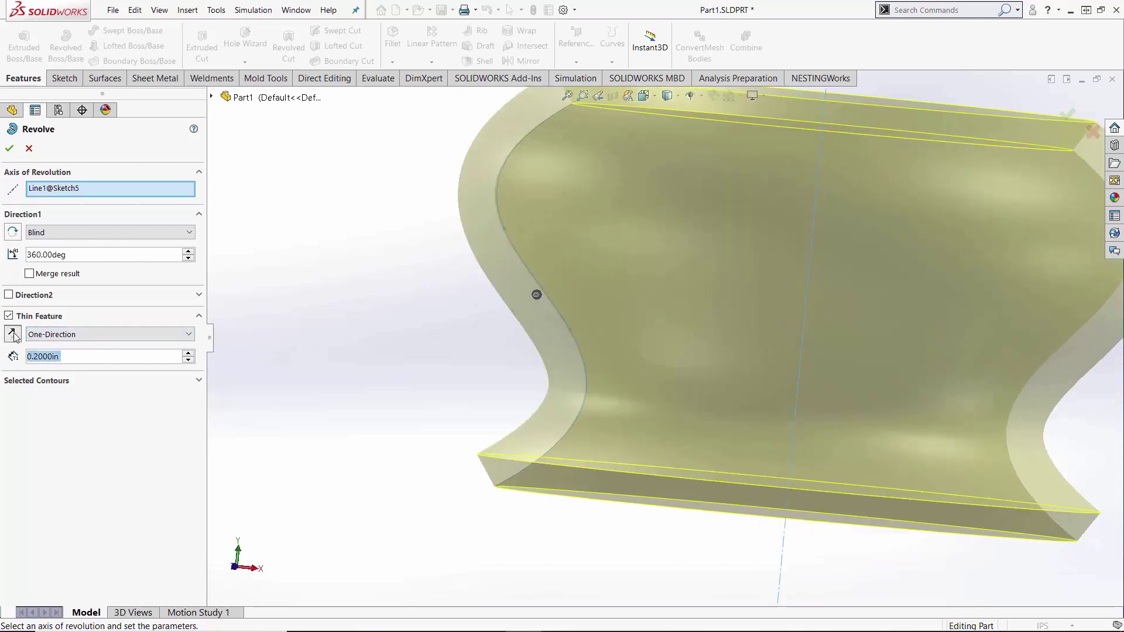
# Try Mid-Plane and Two-Direction thin-feature thickness, then cancel the revolve
pyautogui.click(42, 337)
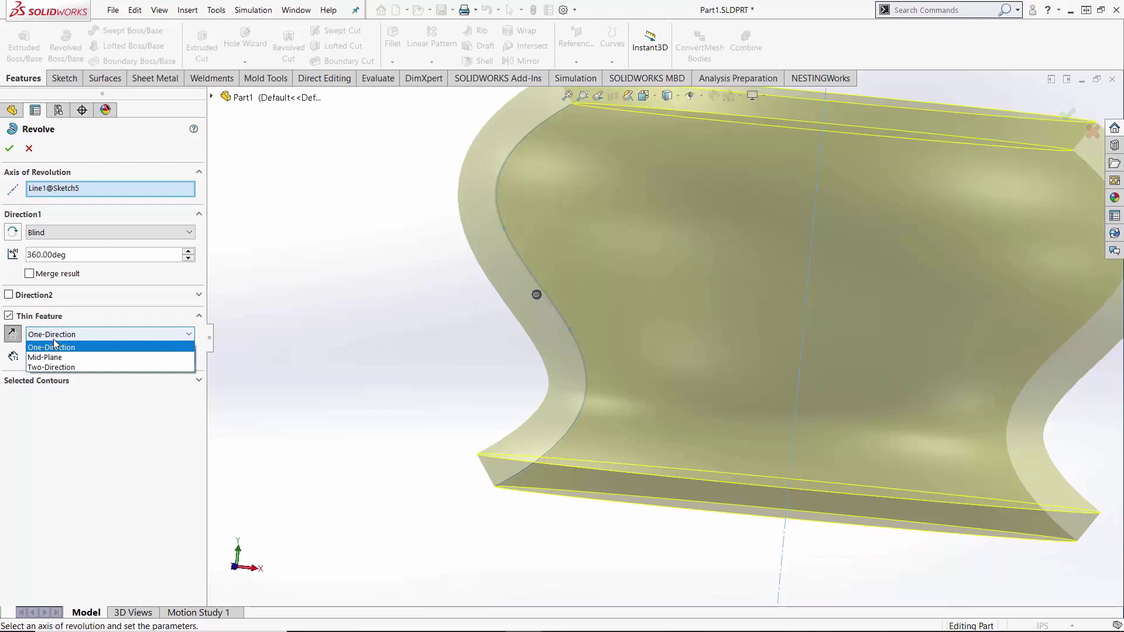
pyautogui.click(51, 358)
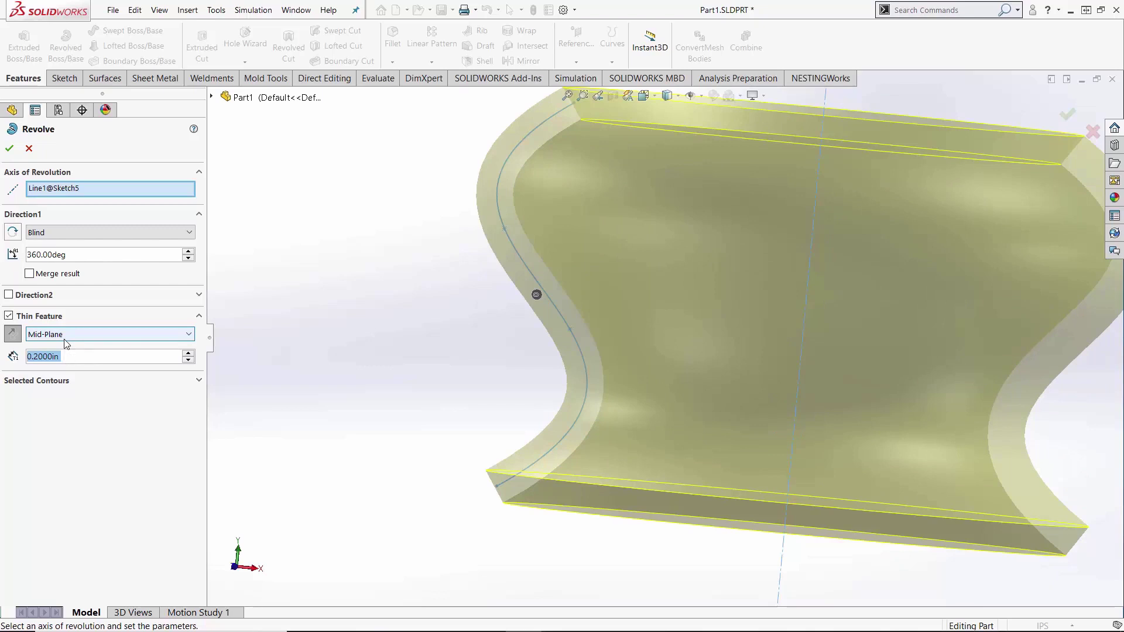
pyautogui.click(63, 336)
pyautogui.click(62, 366)
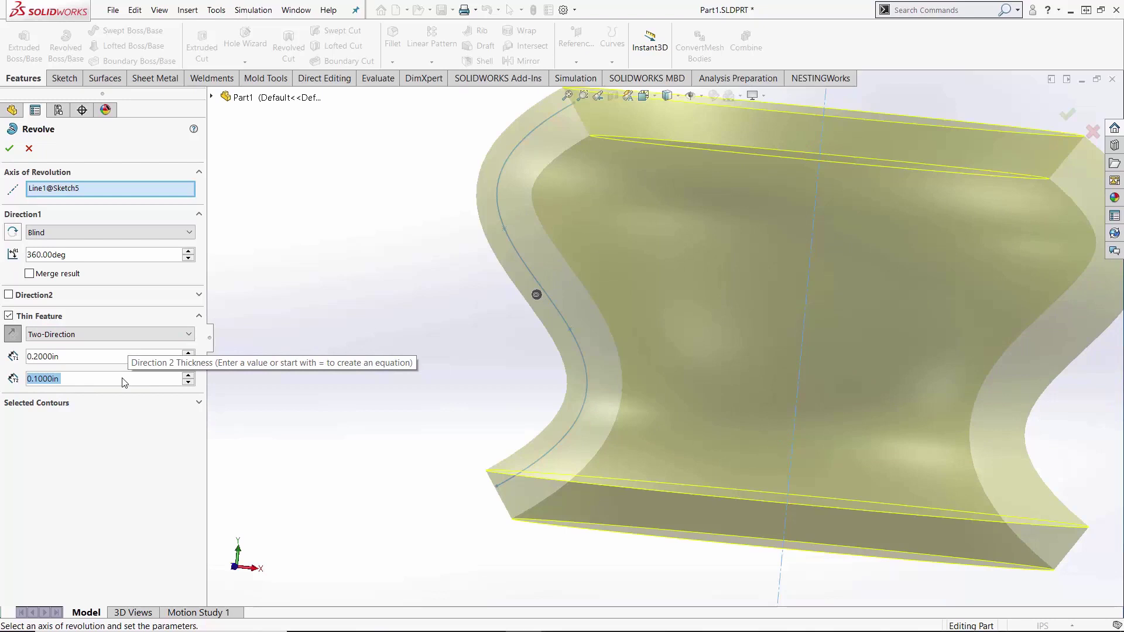
pyautogui.click(28, 148)
# Hide the Sketch5 curve and show Sketch7's slanted rectangle and small square
pyautogui.rightClick(50, 318)
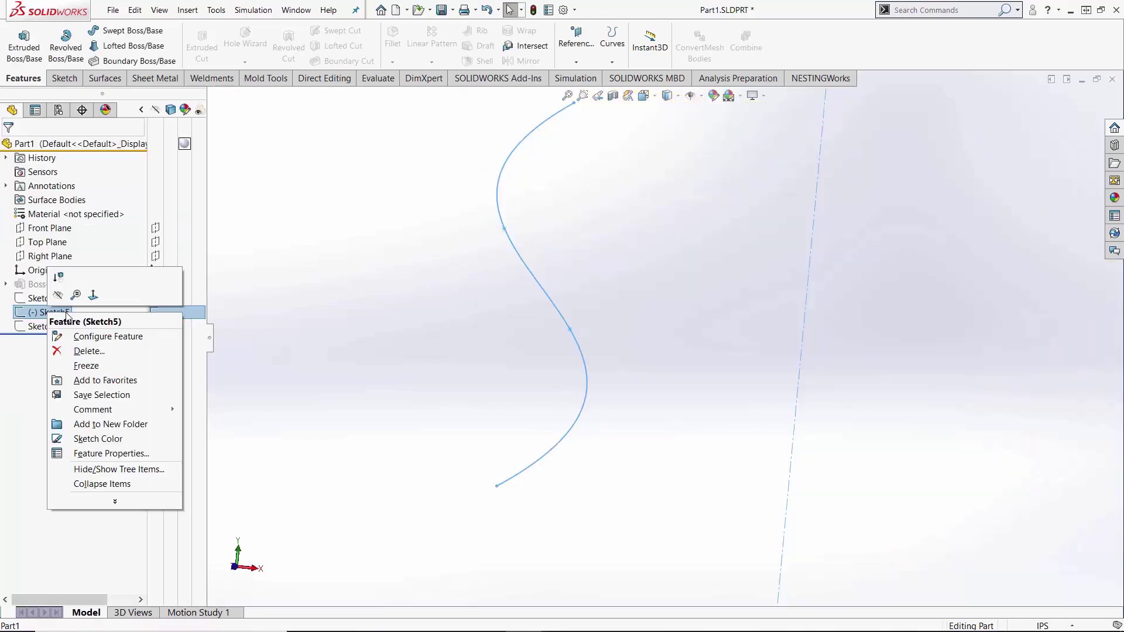
pyautogui.press('Escape')
pyautogui.rightClick(37, 320)
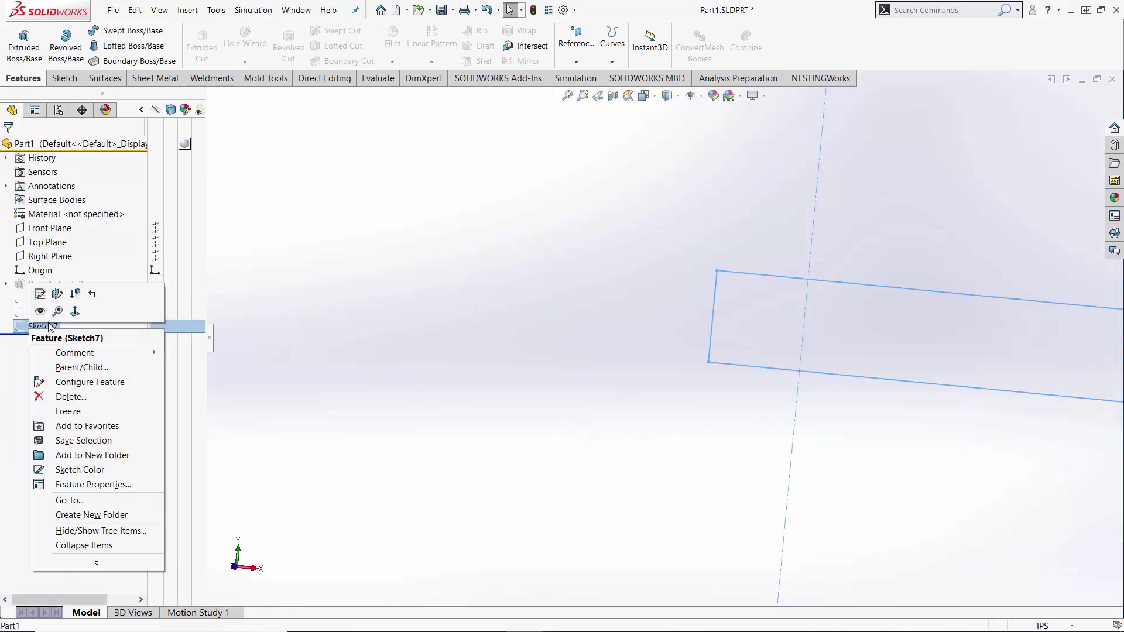
pyautogui.press('Escape')
pyautogui.click(664, 265)
pyautogui.moveTo(717, 248); pyautogui.dragTo(760, 330, button='middle')
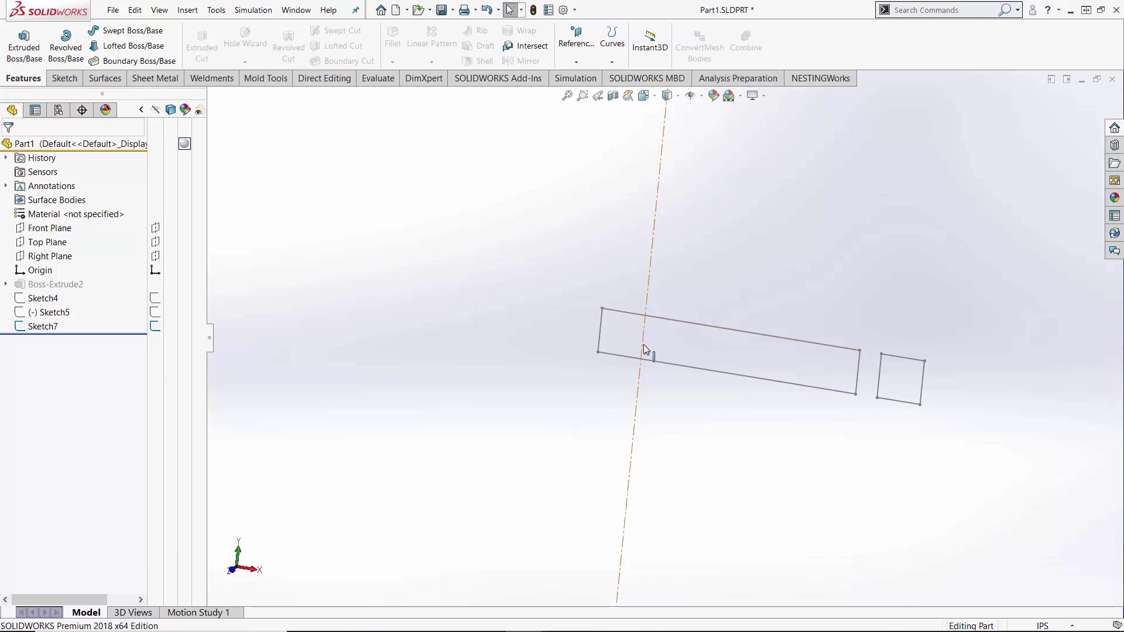
# Start a revolve of Sketch7 and pick only the long rectangle region under Selected Contours
pyautogui.click(35, 329)
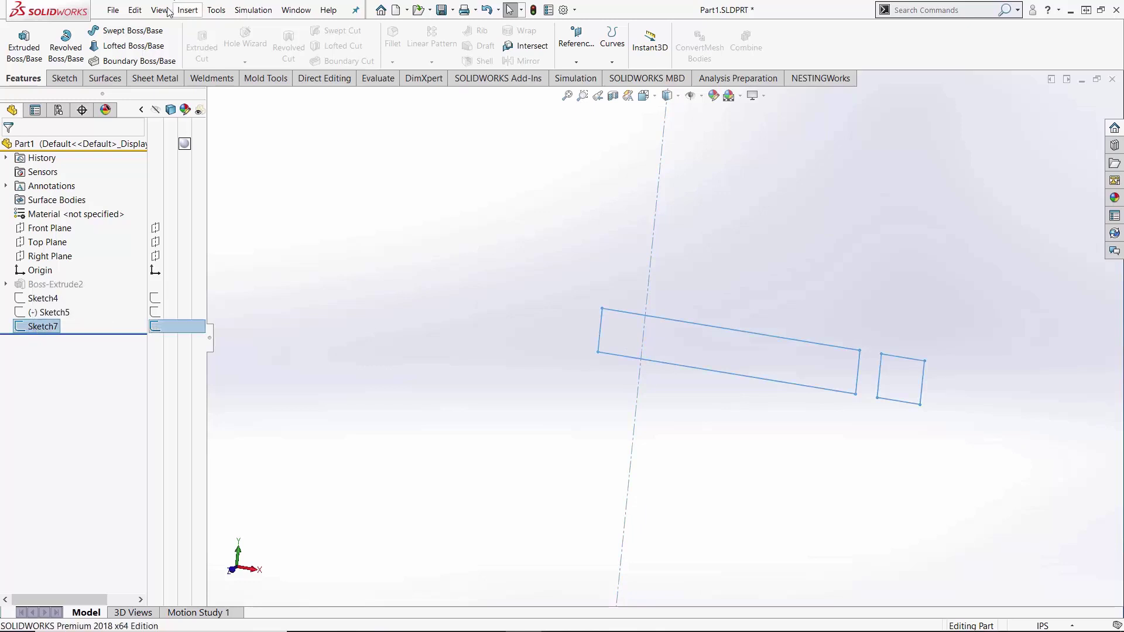
pyautogui.click(70, 60)
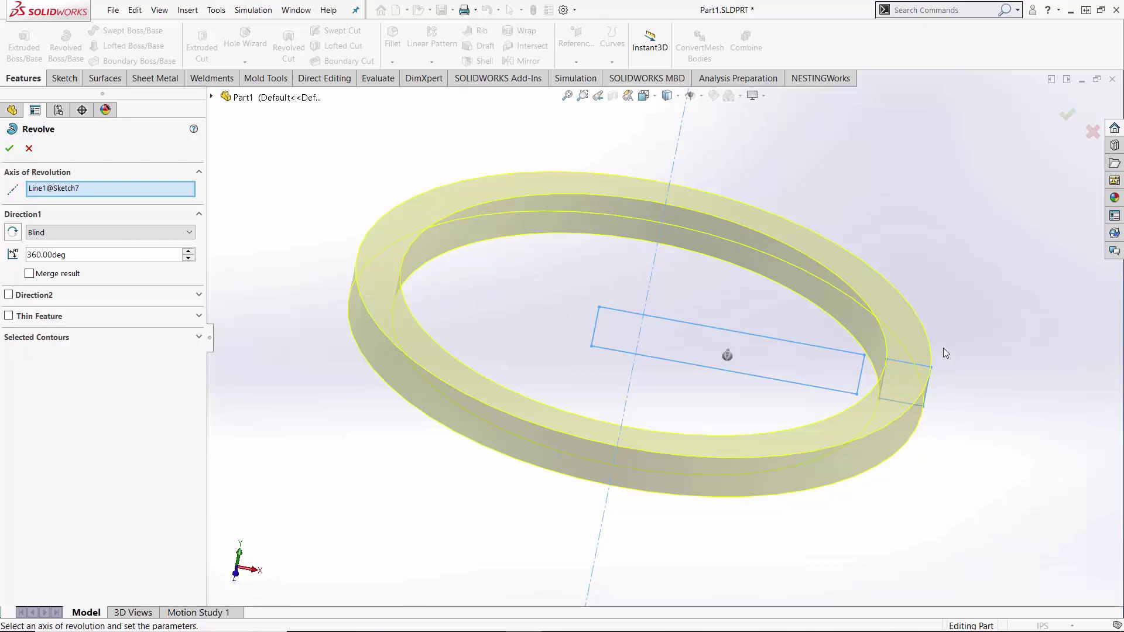
pyautogui.click(45, 340)
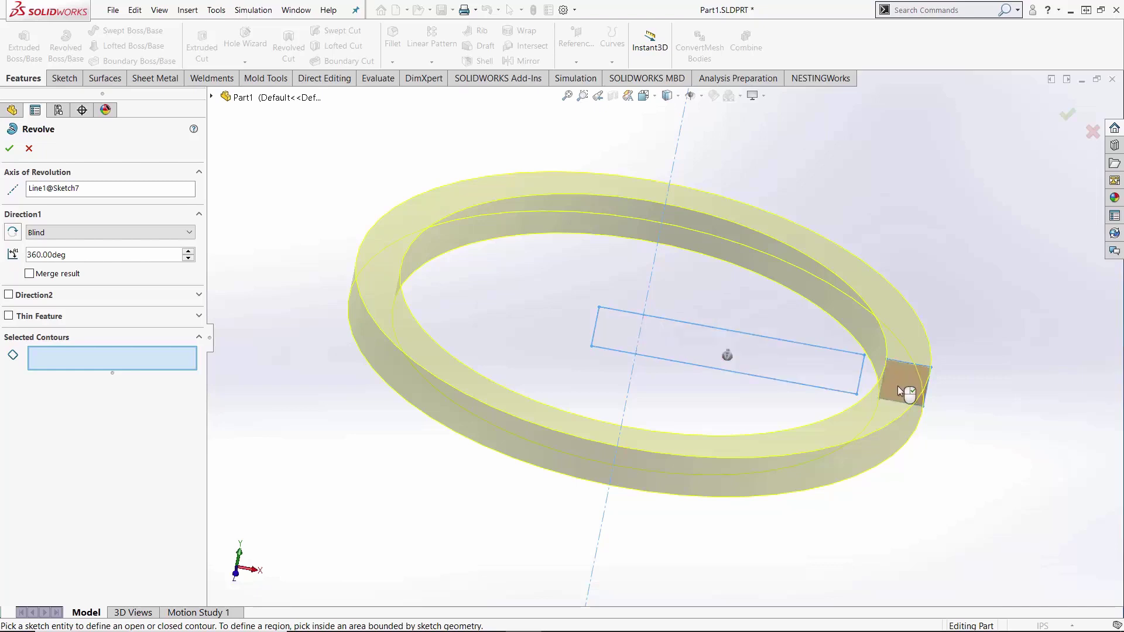
pyautogui.click(689, 343)
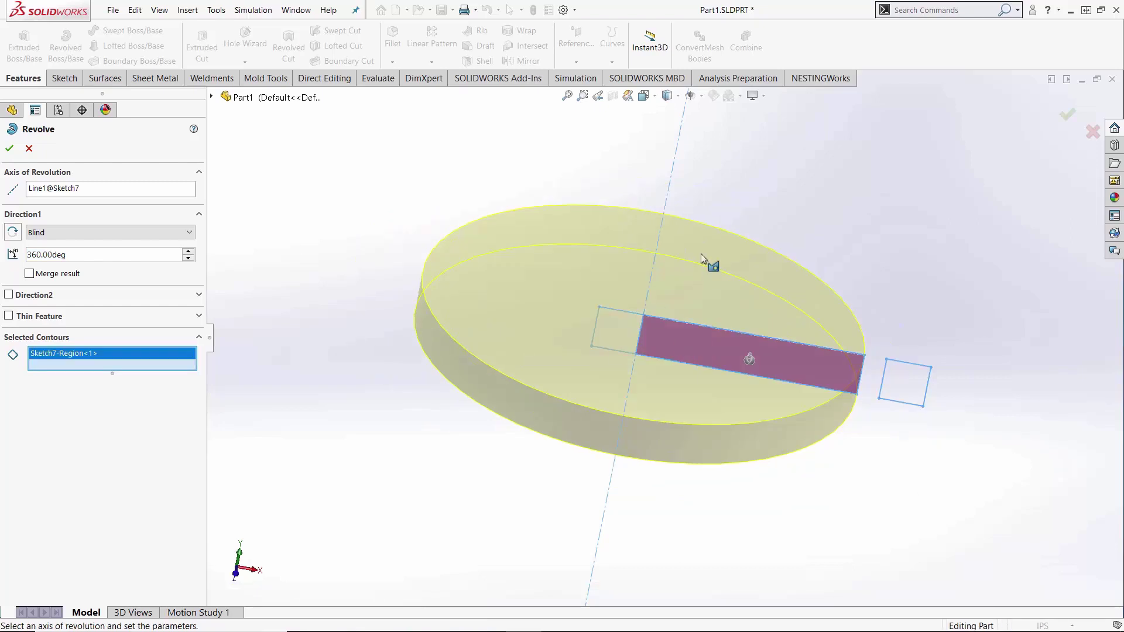
pyautogui.moveTo(688, 246); pyautogui.dragTo(656, 342, button='middle')
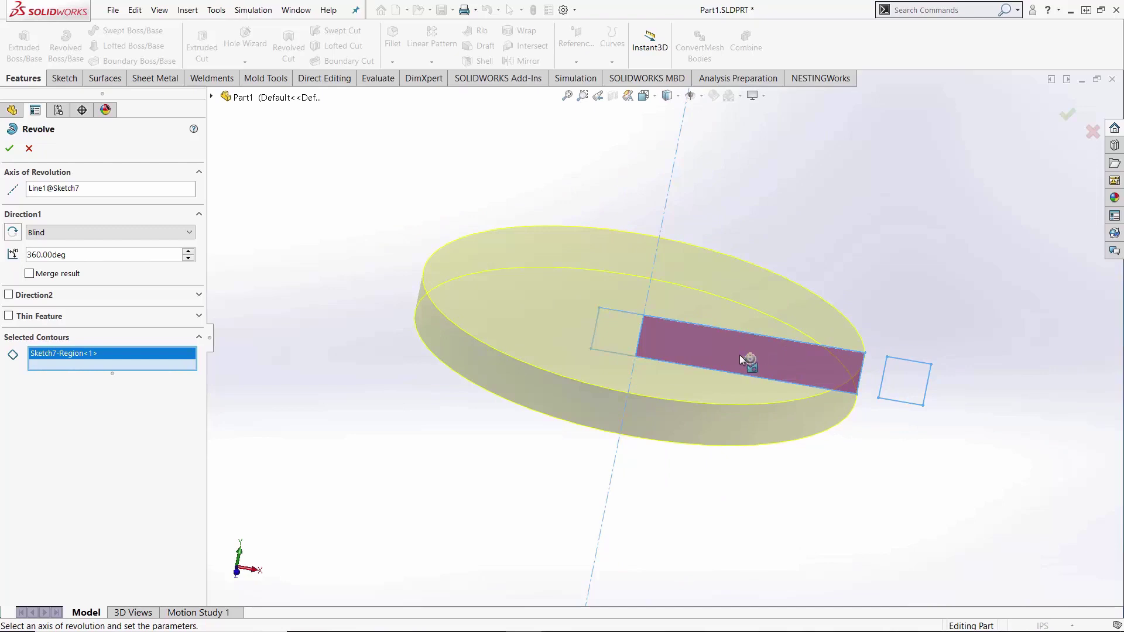
# Compare previews revolving the small square, the long rectangle, both, then clear the region choice
pyautogui.click(614, 326)
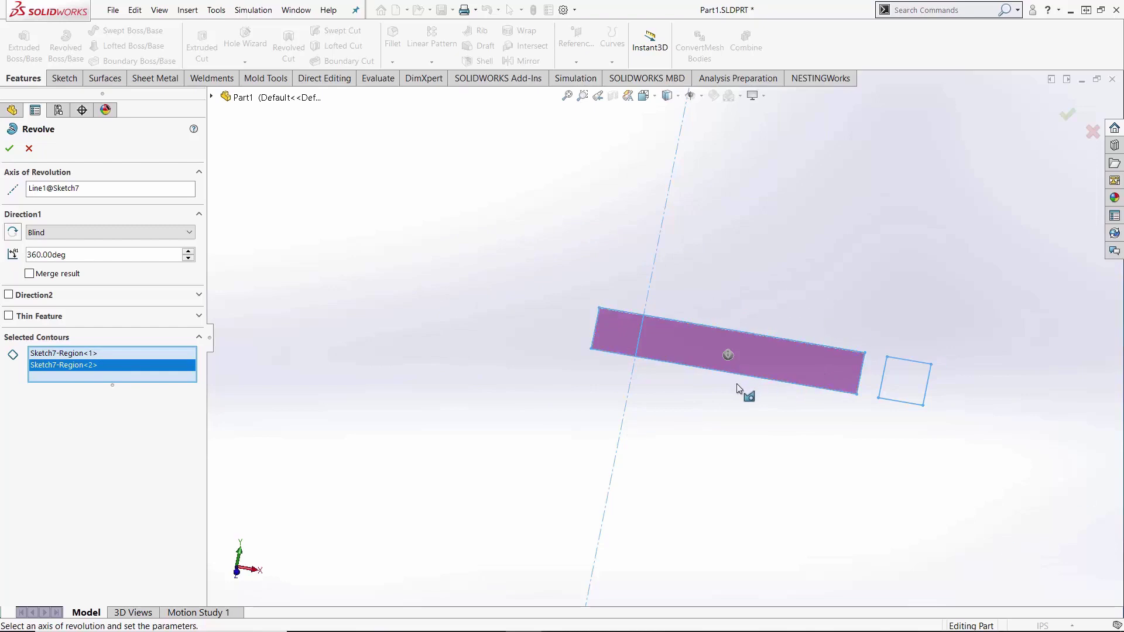
pyautogui.click(695, 347)
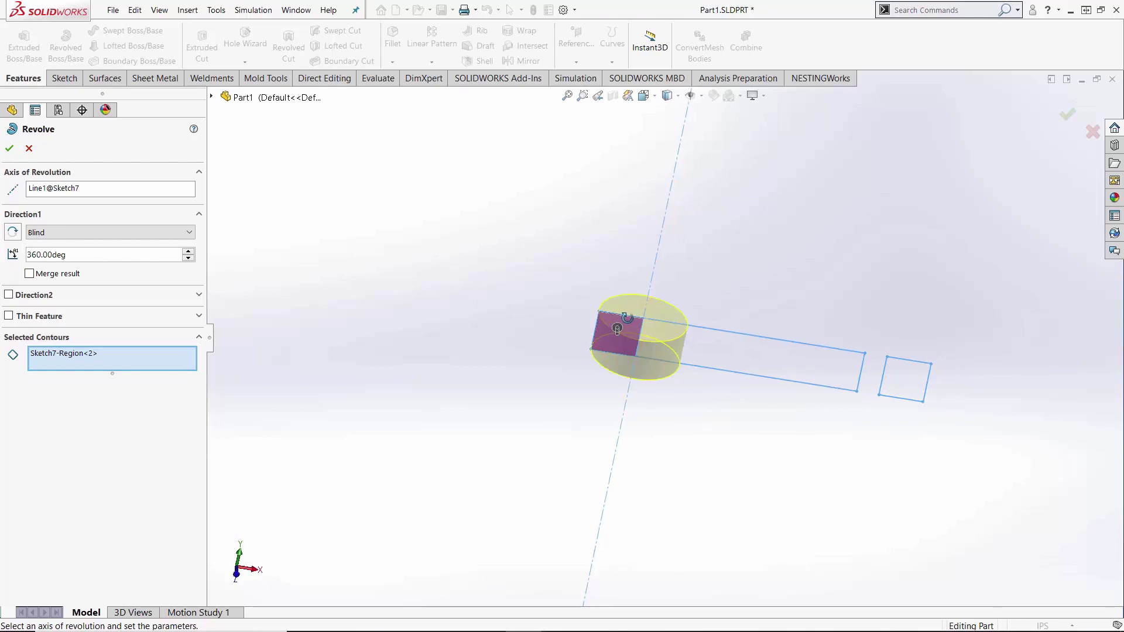
pyautogui.click(706, 340)
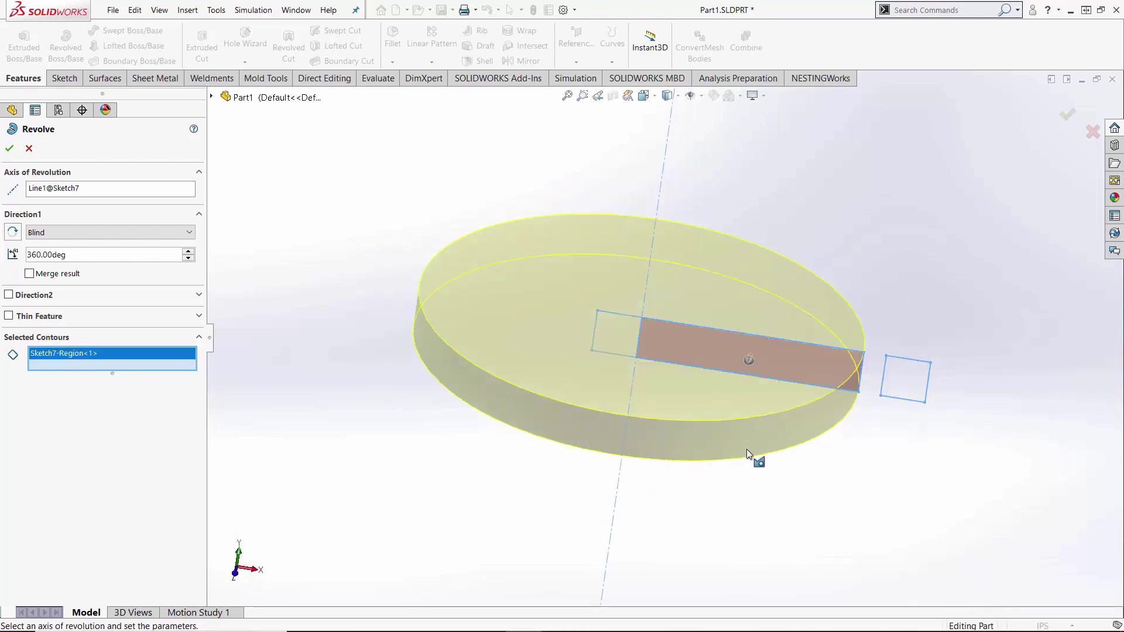
pyautogui.click(692, 358)
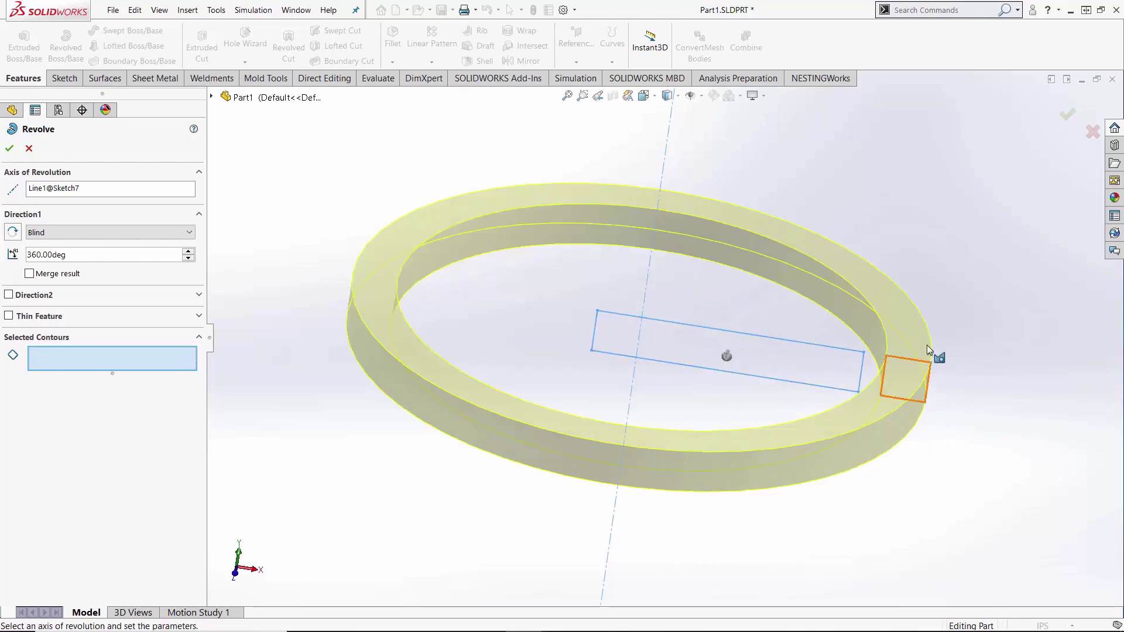
# Cancel the revolve, hide Sketch7 and show Sketch4's rectangle again
pyautogui.click(29, 149)
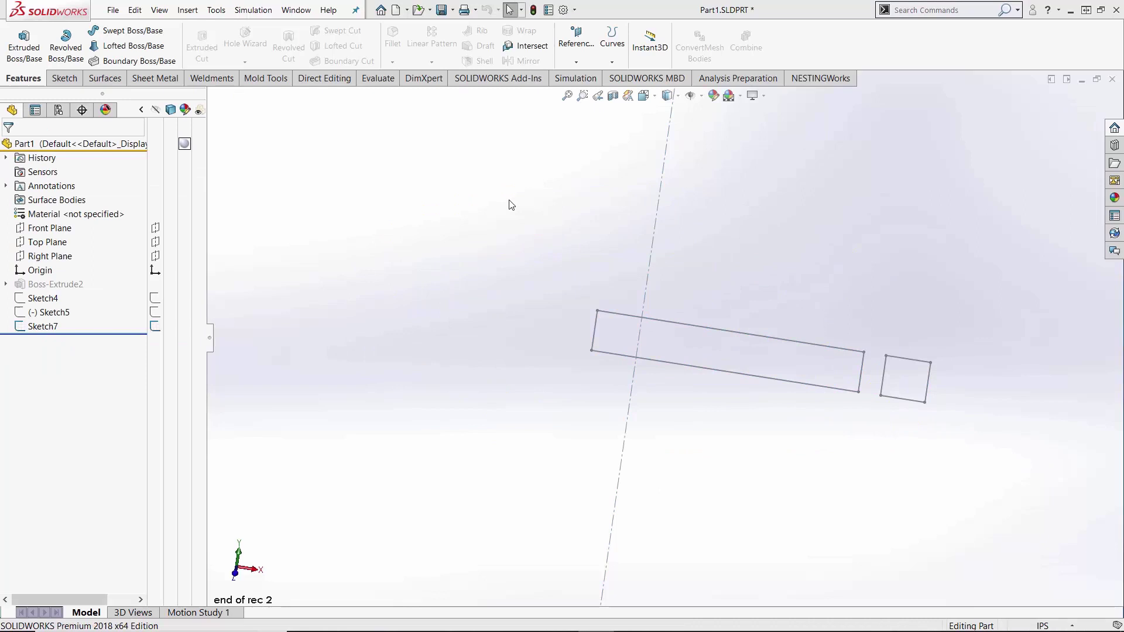
pyautogui.moveTo(517, 208); pyautogui.dragTo(500, 219, button='middle')
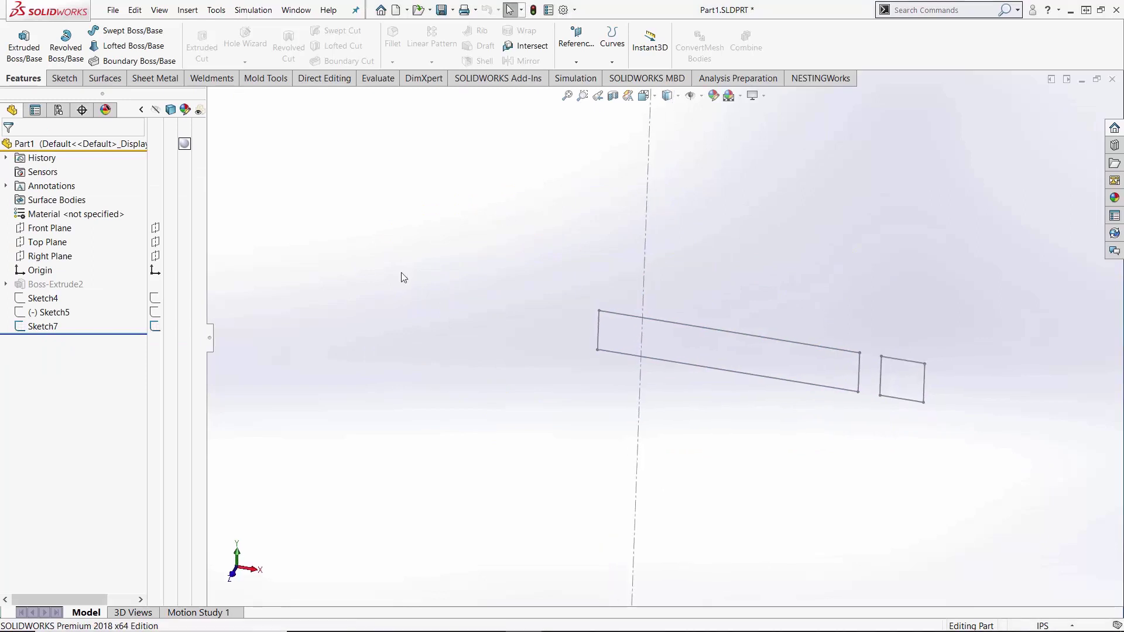
pyautogui.rightClick(45, 325)
pyautogui.click(54, 312)
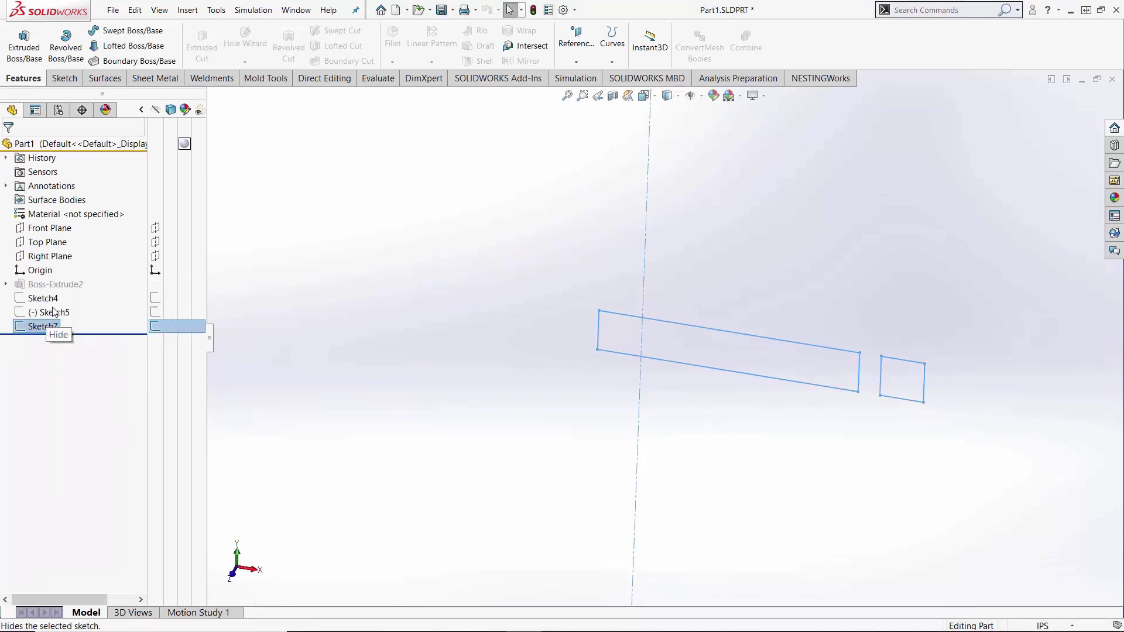
pyautogui.rightClick(42, 297)
pyautogui.click(64, 278)
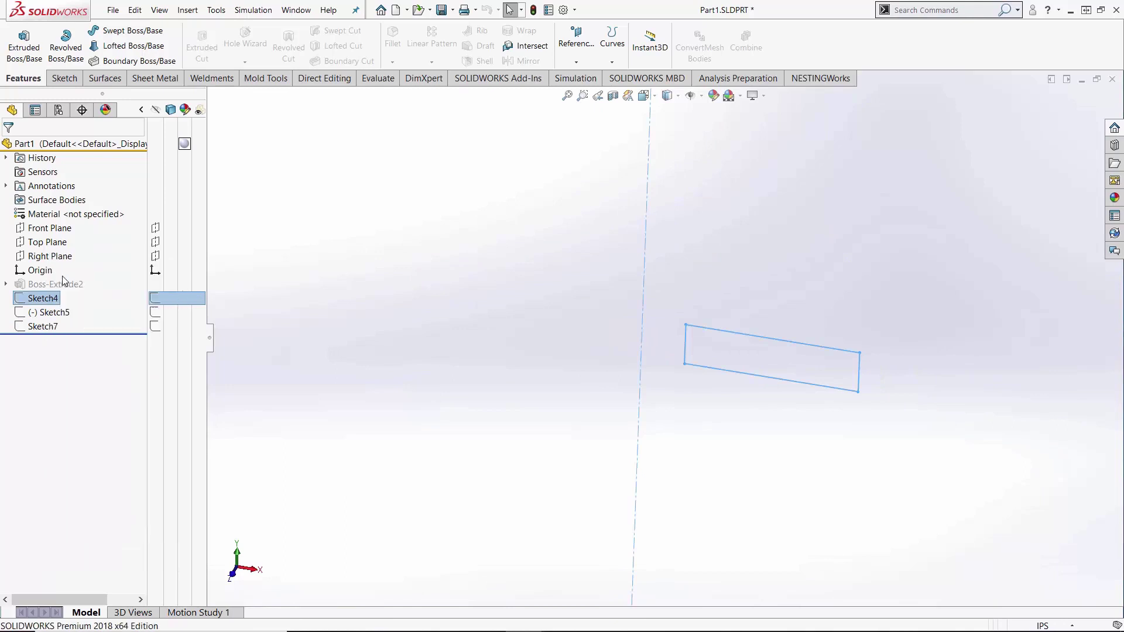
# Unsuppress Boss-Extrude2 to restore the two cubes beside the centerline
pyautogui.rightClick(57, 287)
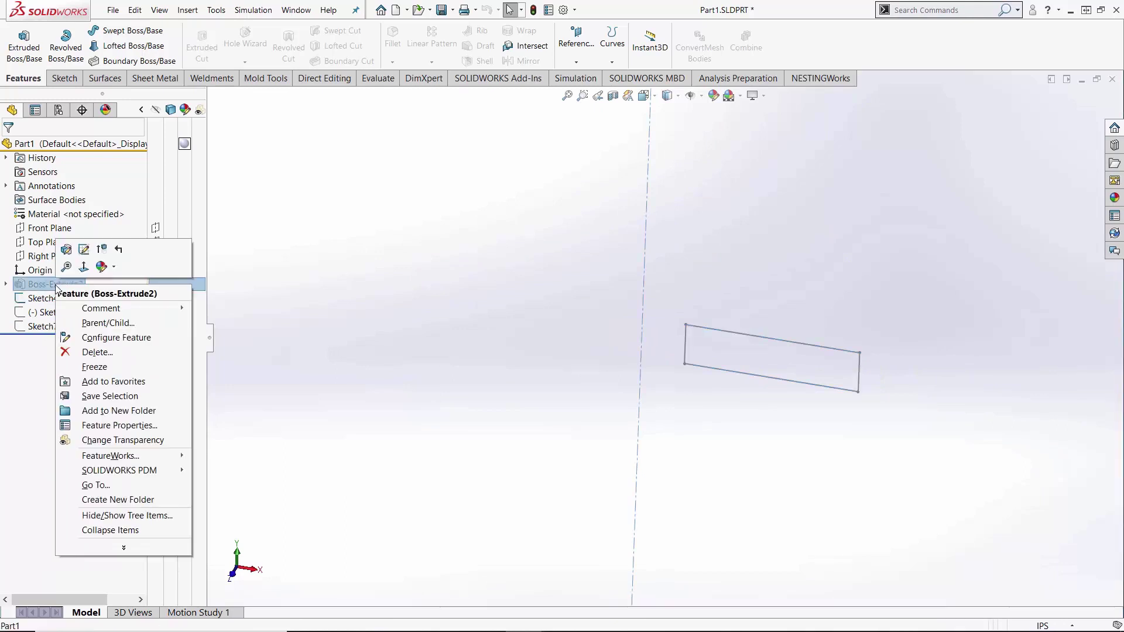
pyautogui.click(102, 249)
pyautogui.moveTo(502, 276); pyautogui.dragTo(638, 268, button='middle')
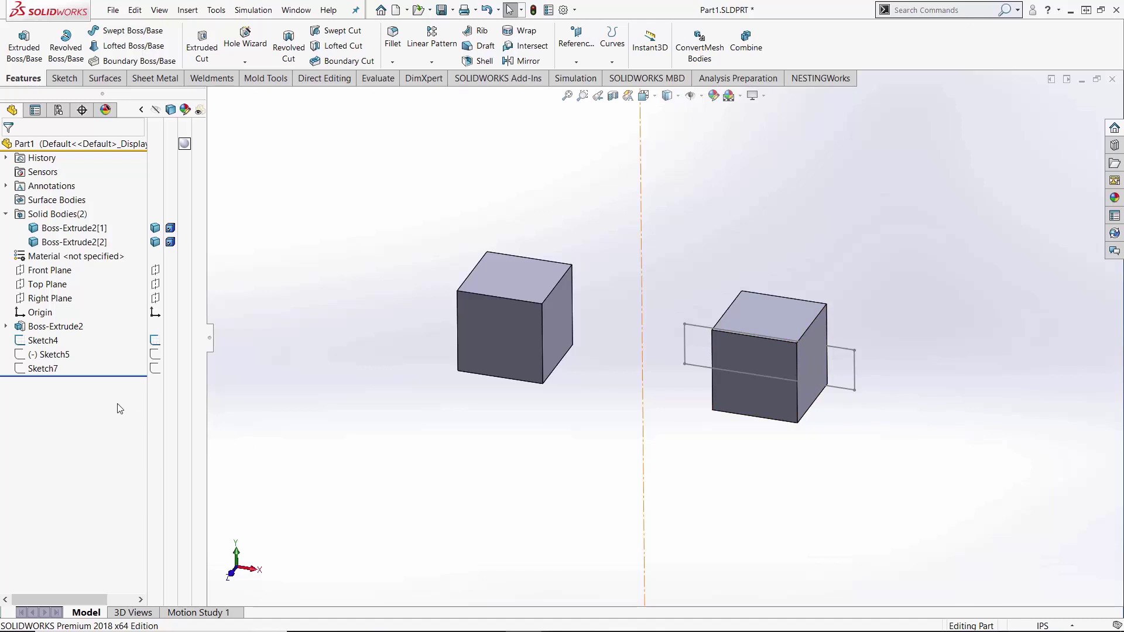
# Revolve Sketch4 360° with Merge result on, creating the holed disc Revolve6 joined to the cubes
pyautogui.click(48, 341)
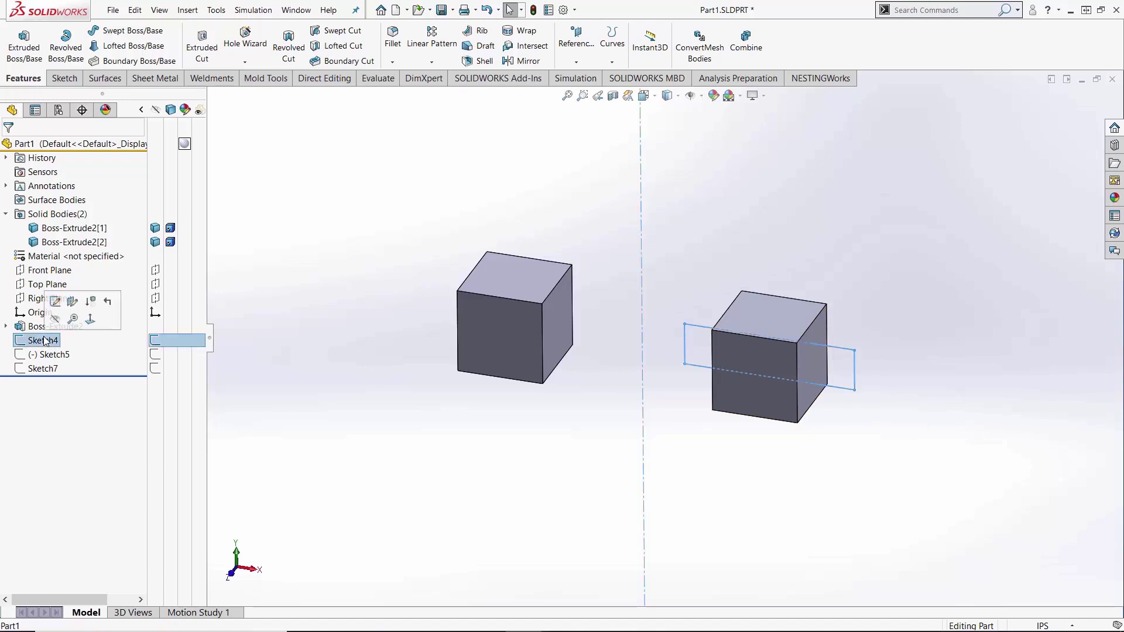
pyautogui.click(66, 45)
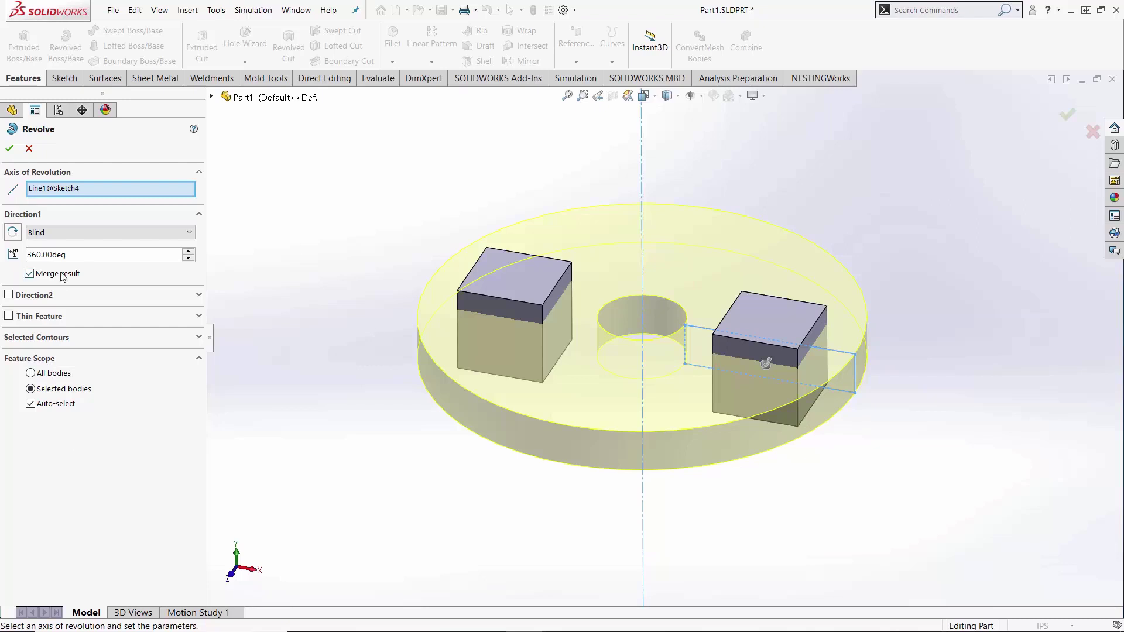
pyautogui.click(9, 148)
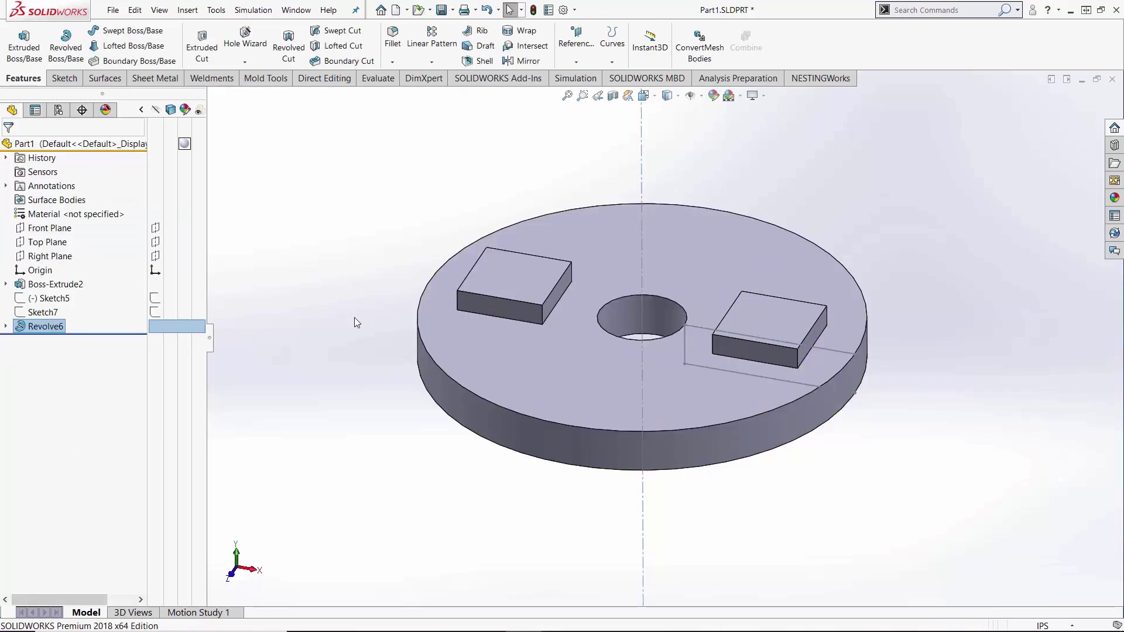
pyautogui.moveTo(574, 301); pyautogui.dragTo(576, 243, button='middle')
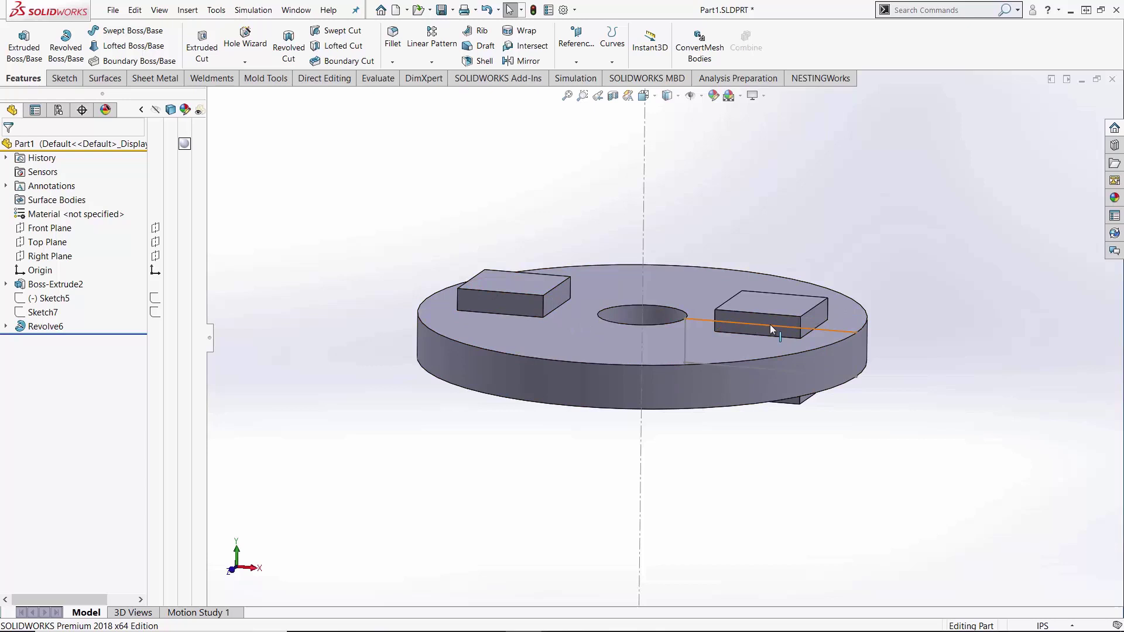
pyautogui.moveTo(701, 308); pyautogui.dragTo(753, 281, button='middle')
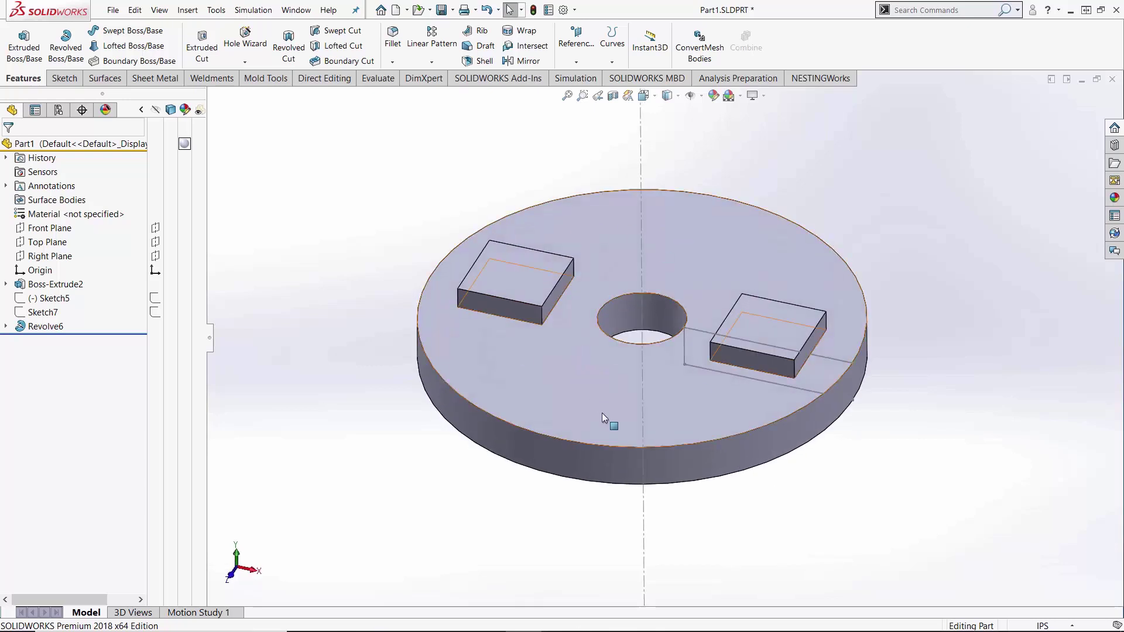
pyautogui.moveTo(601, 413); pyautogui.dragTo(607, 344, button='middle')
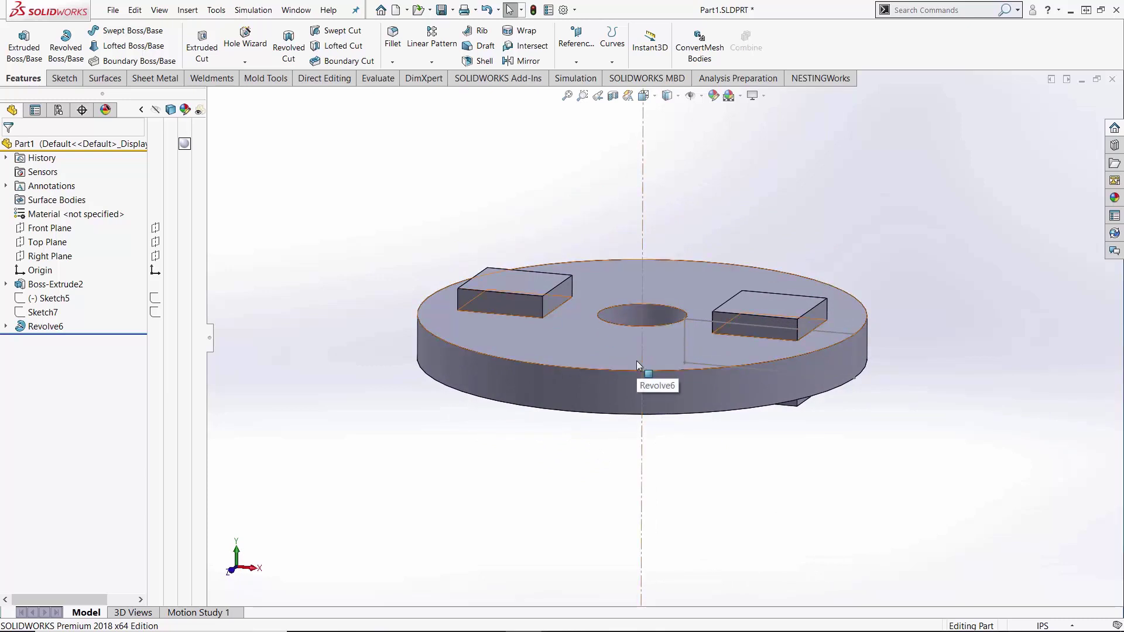
pyautogui.scroll(-5, 516, 298)
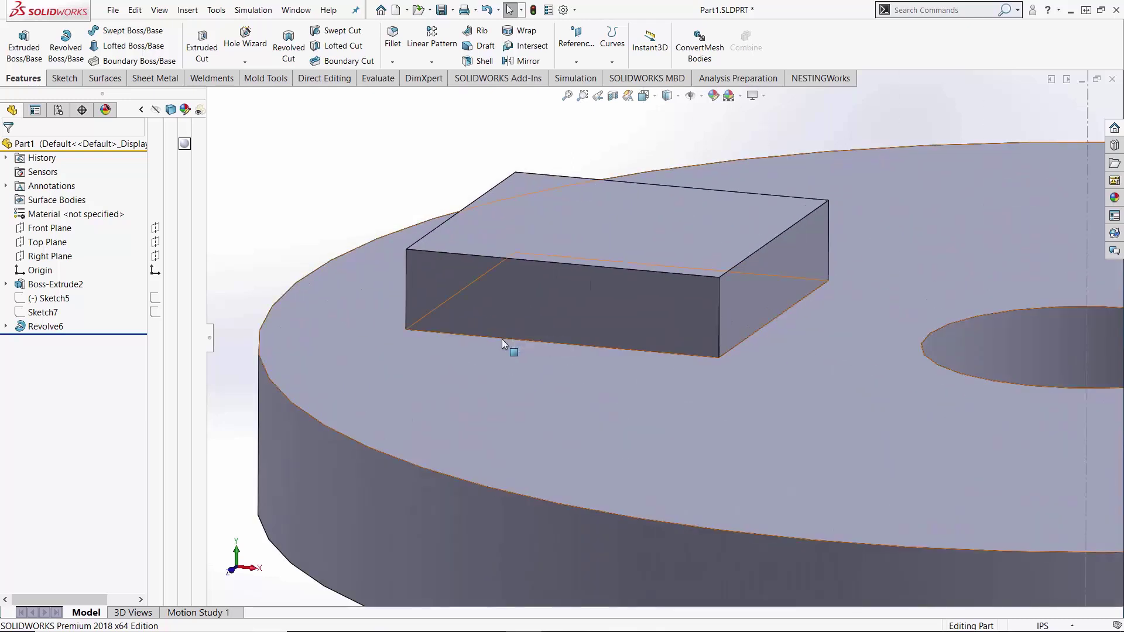
pyautogui.click(501, 339)
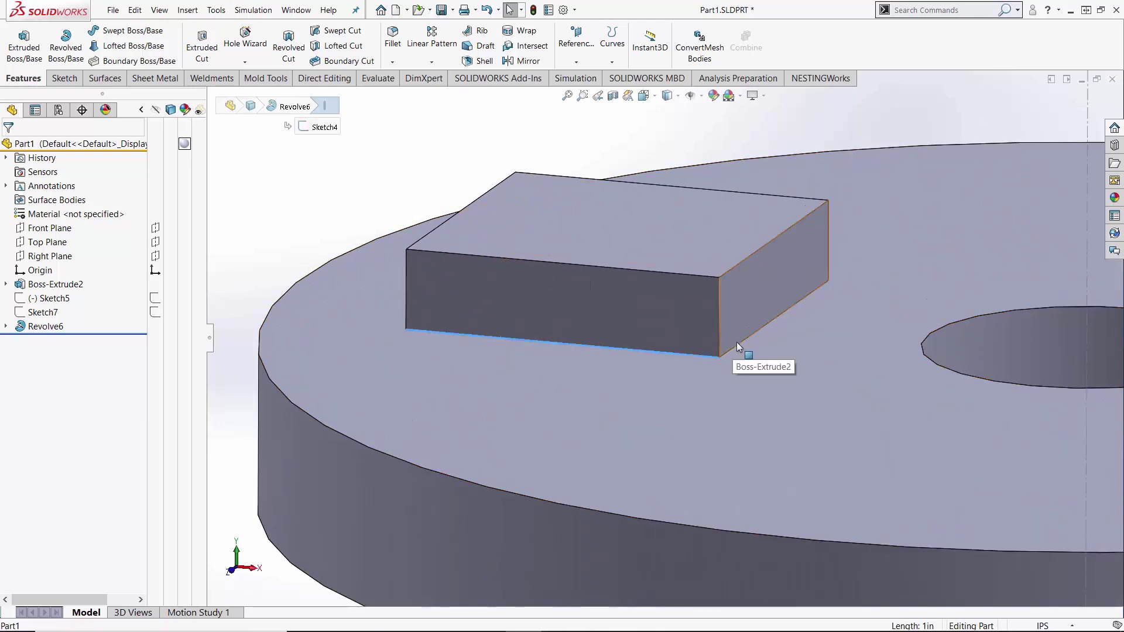
pyautogui.click(720, 338)
pyautogui.scroll(5, 671, 334)
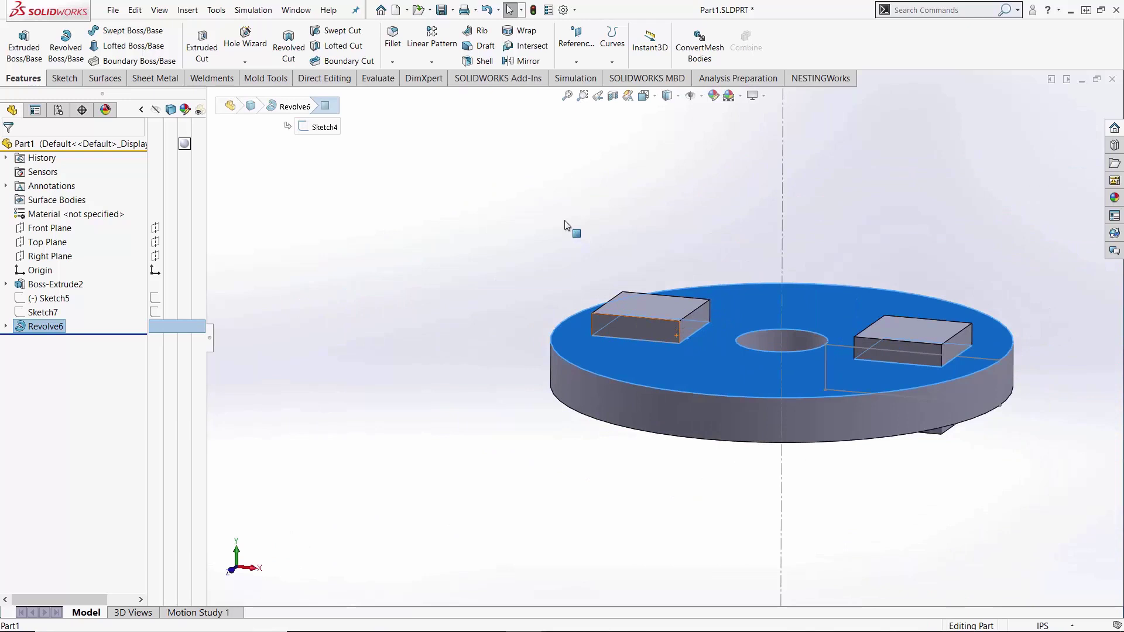
# Edit Revolve6 and turn off Merge result so the disc becomes a separate body
pyautogui.click(564, 220)
pyautogui.rightClick(38, 325)
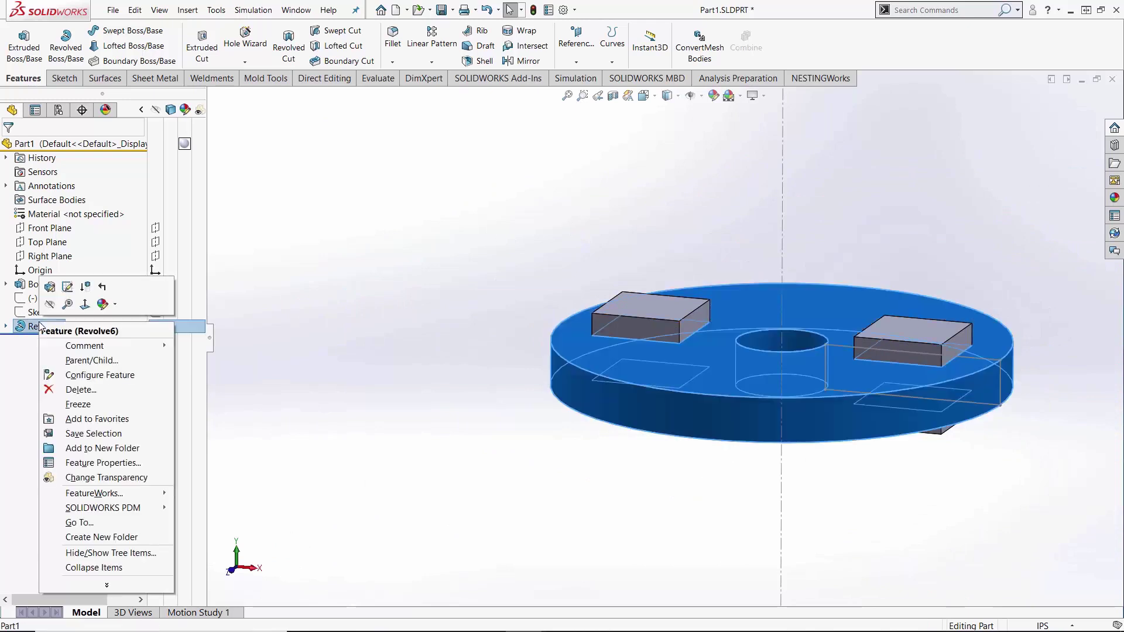
pyautogui.click(49, 287)
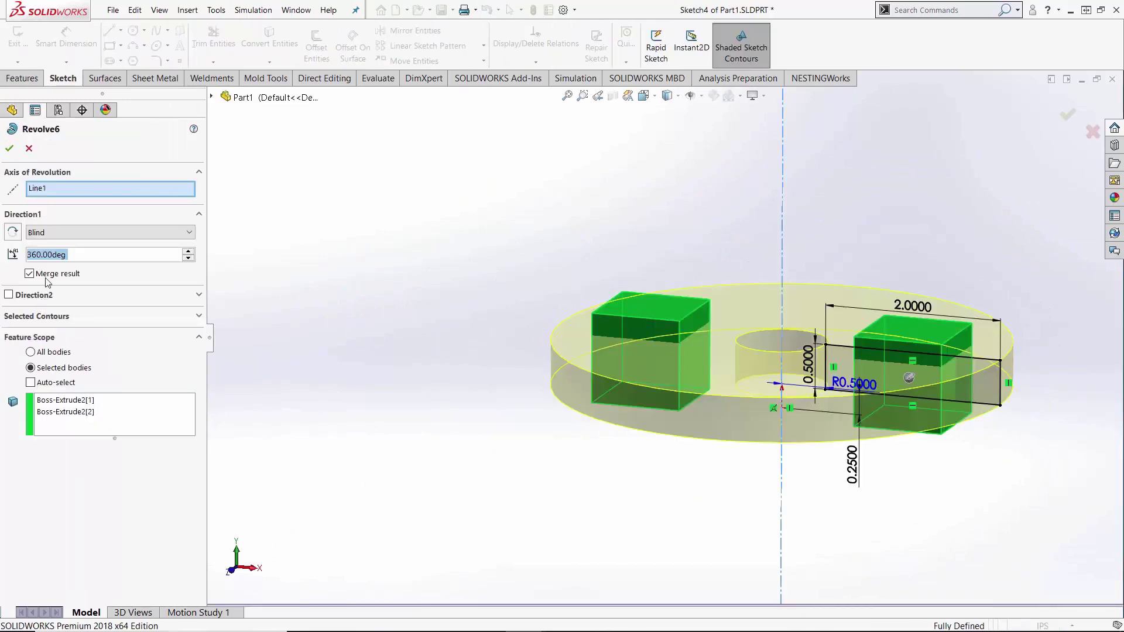
pyautogui.click(47, 276)
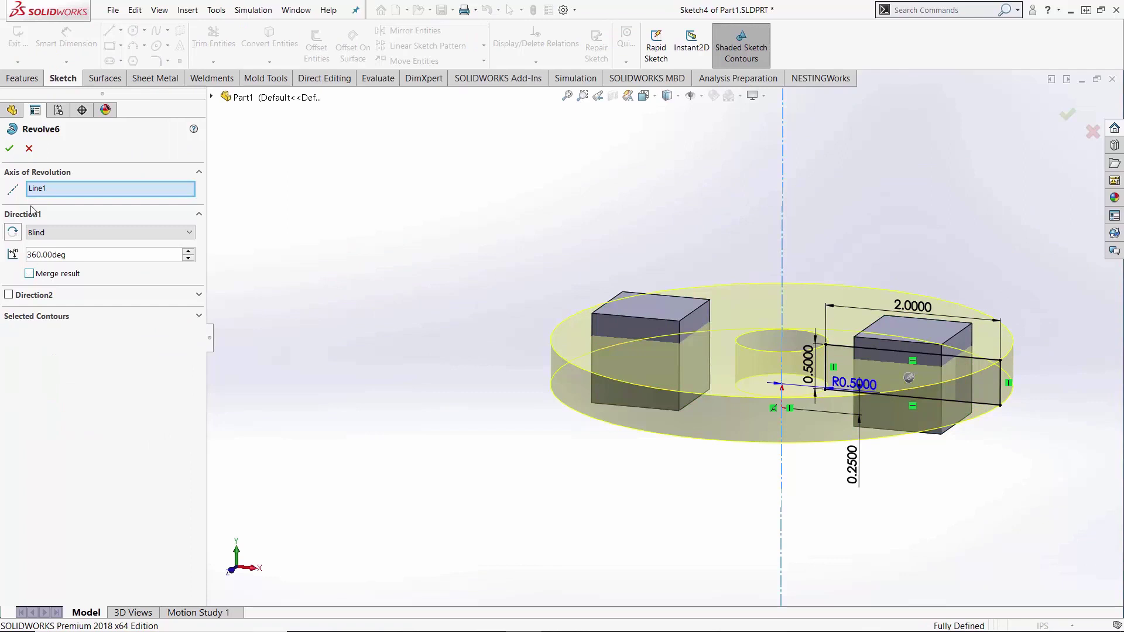
pyautogui.click(8, 149)
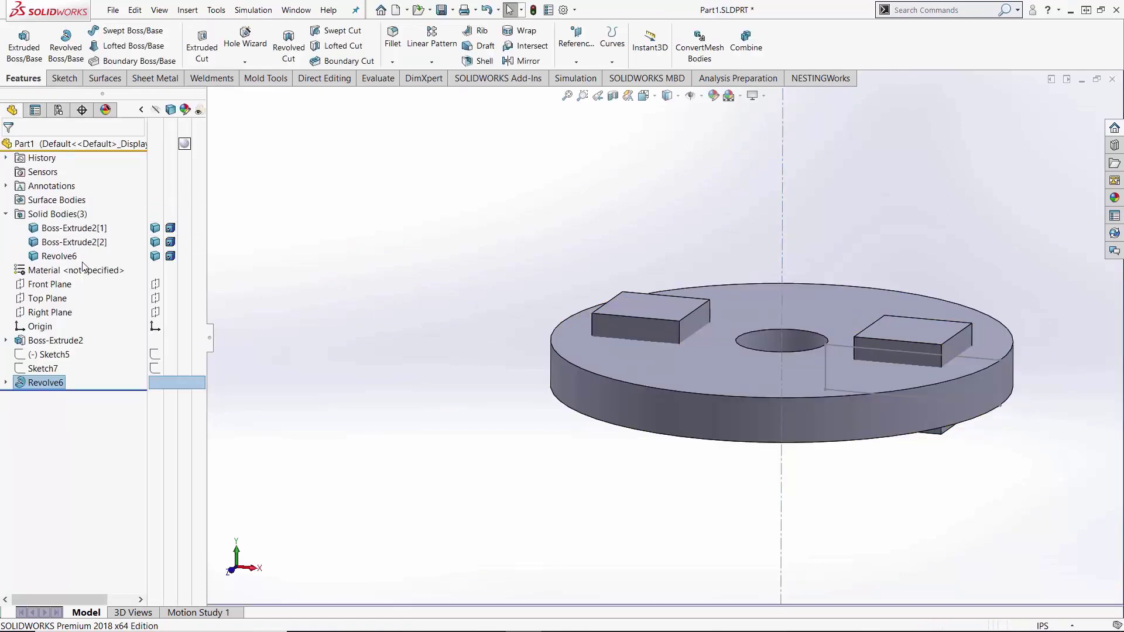
pyautogui.scroll(-3, 802, 428)
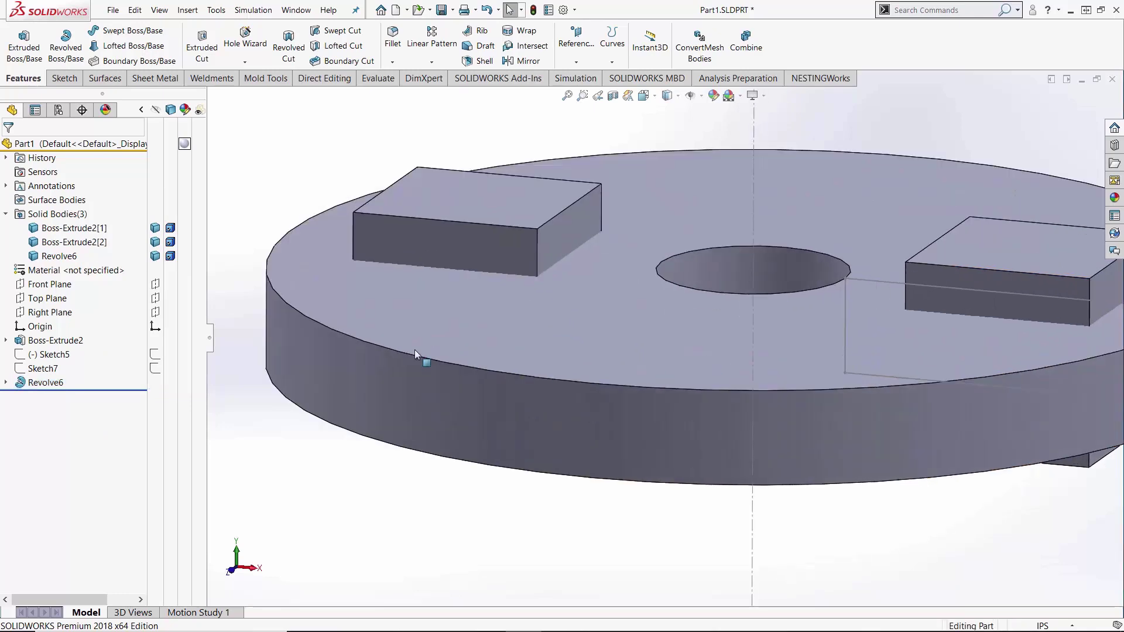
# Orbit the model to inspect the disc and blocks from the side and above
pyautogui.click(432, 246)
pyautogui.moveTo(398, 299)
pyautogui.mouseDown(button='middle')
pyautogui.moveTo(458, 271)
pyautogui.moveTo(417, 263)
pyautogui.mouseUp(button='middle')
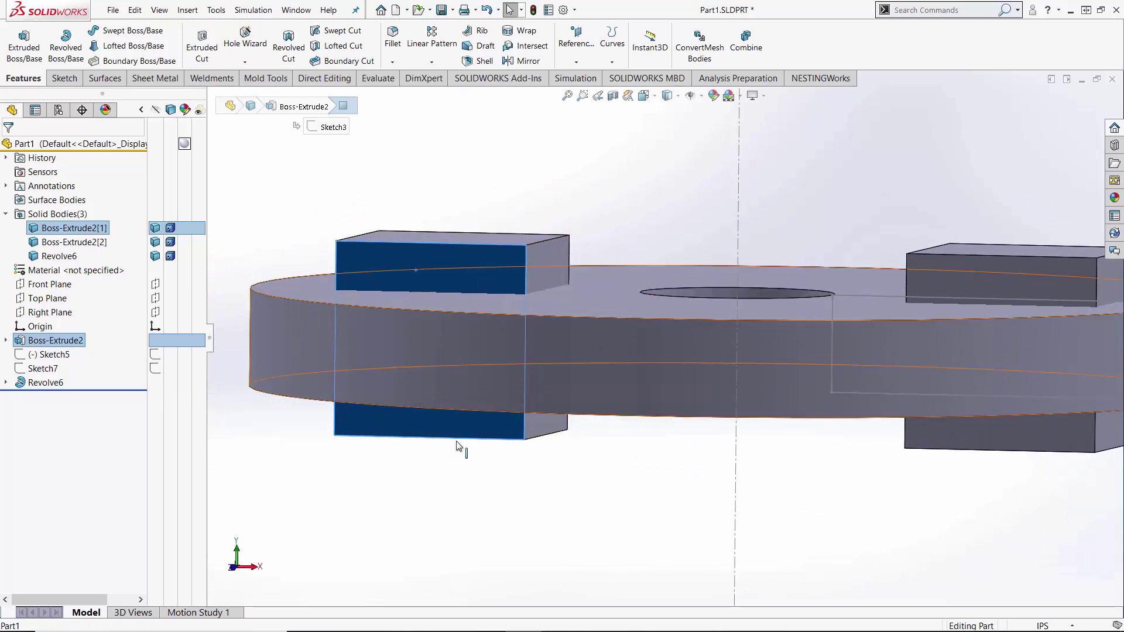
pyautogui.moveTo(464, 447); pyautogui.dragTo(361, 247, button='middle')
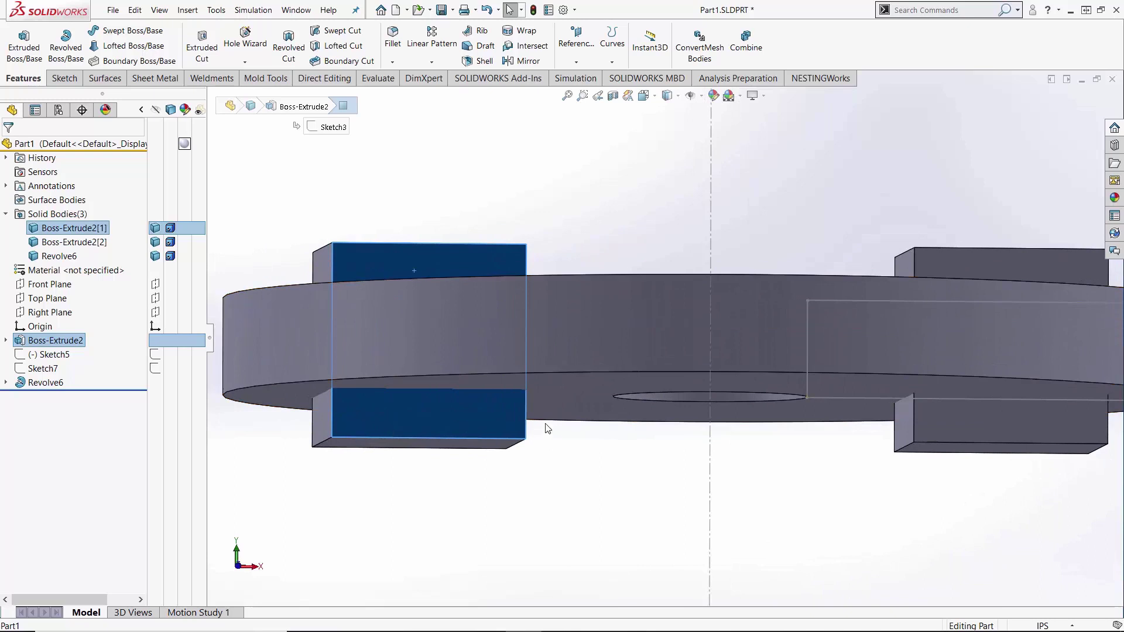
pyautogui.moveTo(464, 284); pyautogui.dragTo(460, 326, button='middle')
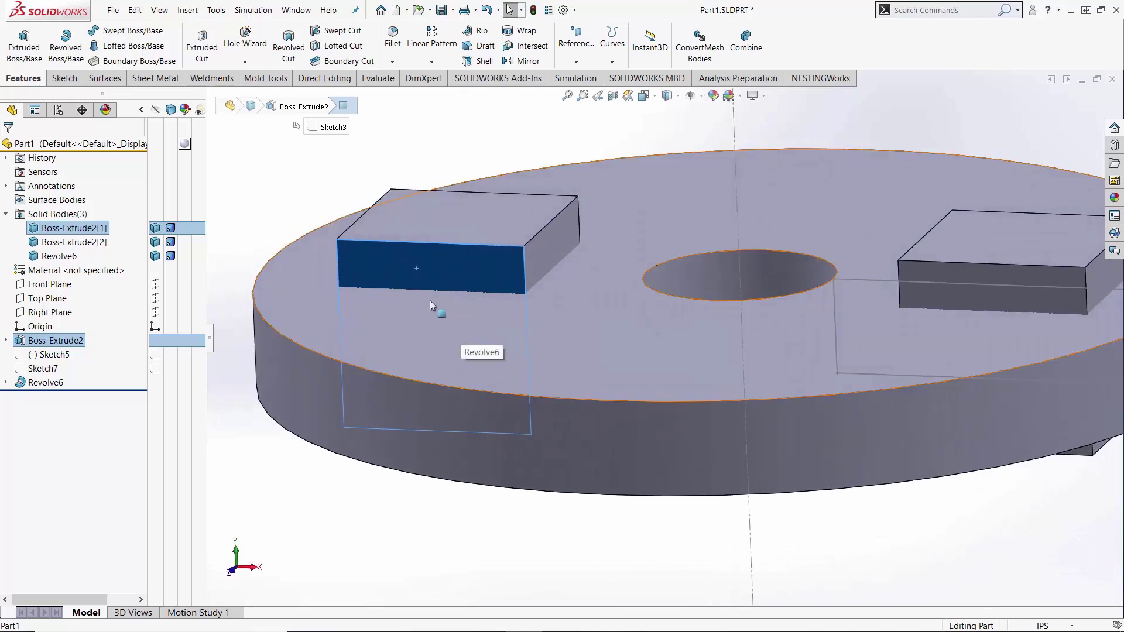
pyautogui.scroll(3, 659, 326)
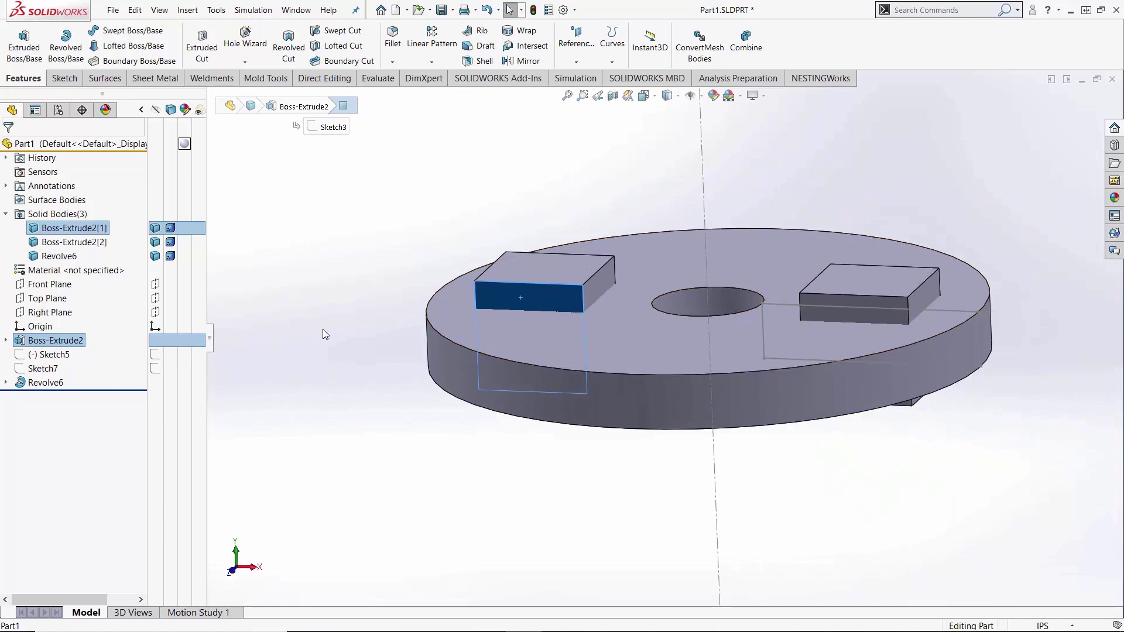
# Edit Revolve6, re-enable Merge result with manual body selection, merging only with the left block
pyautogui.rightClick(48, 384)
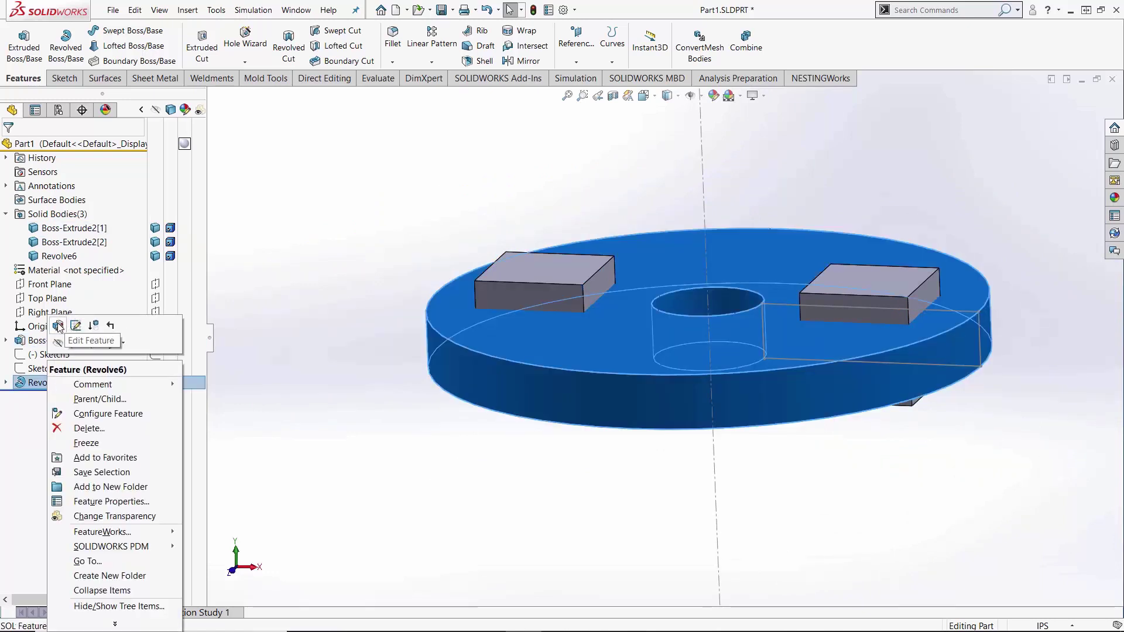
pyautogui.click(58, 326)
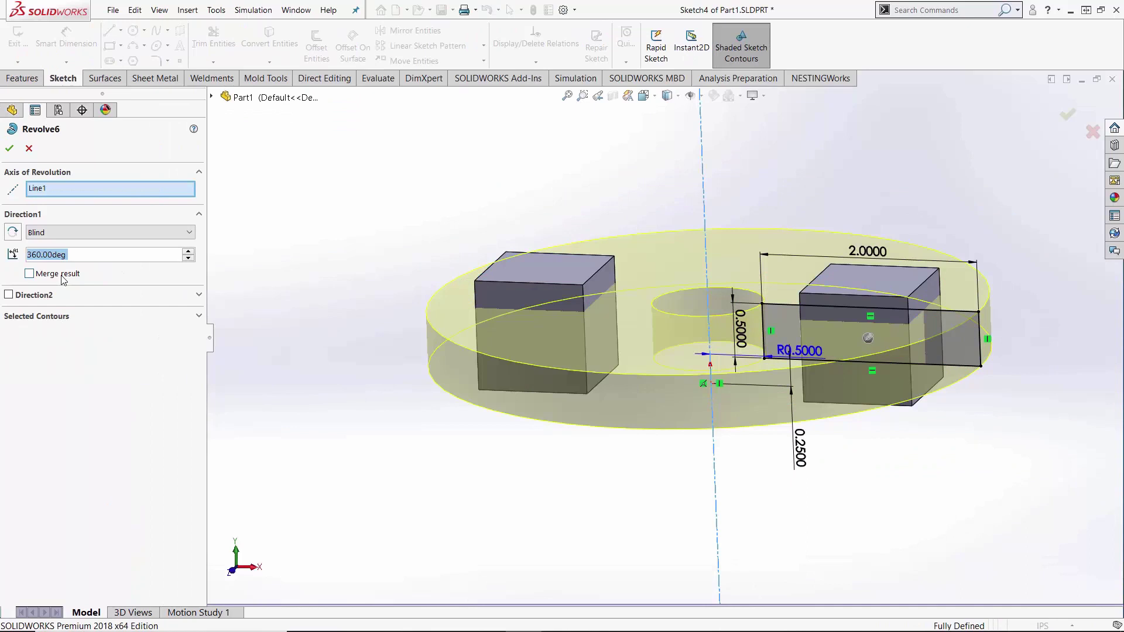
pyautogui.click(62, 279)
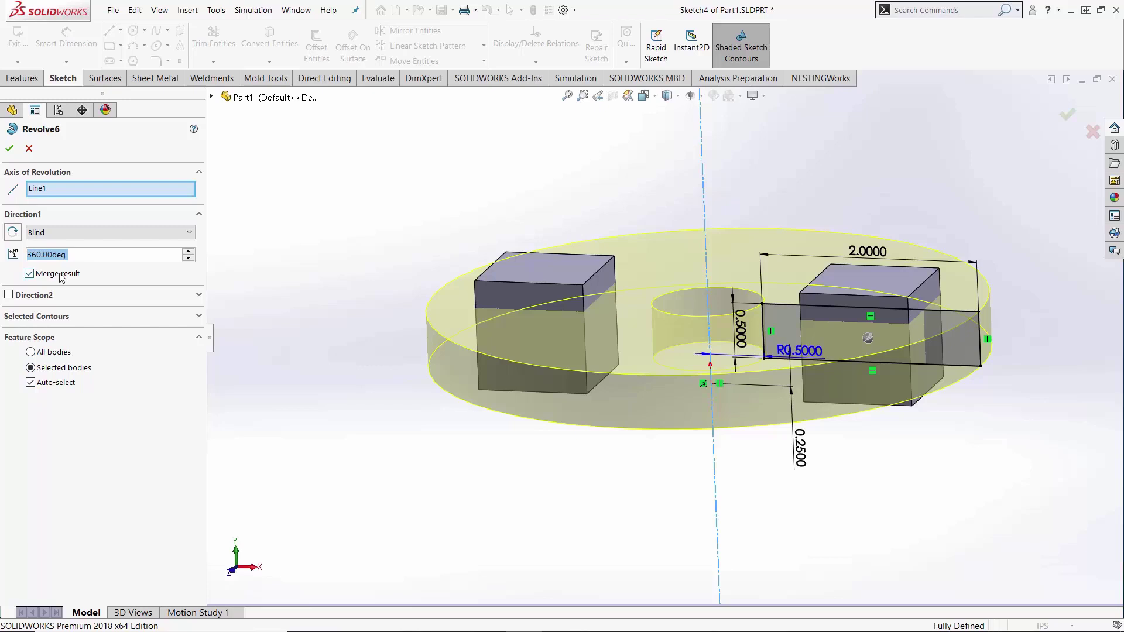
pyautogui.click(46, 383)
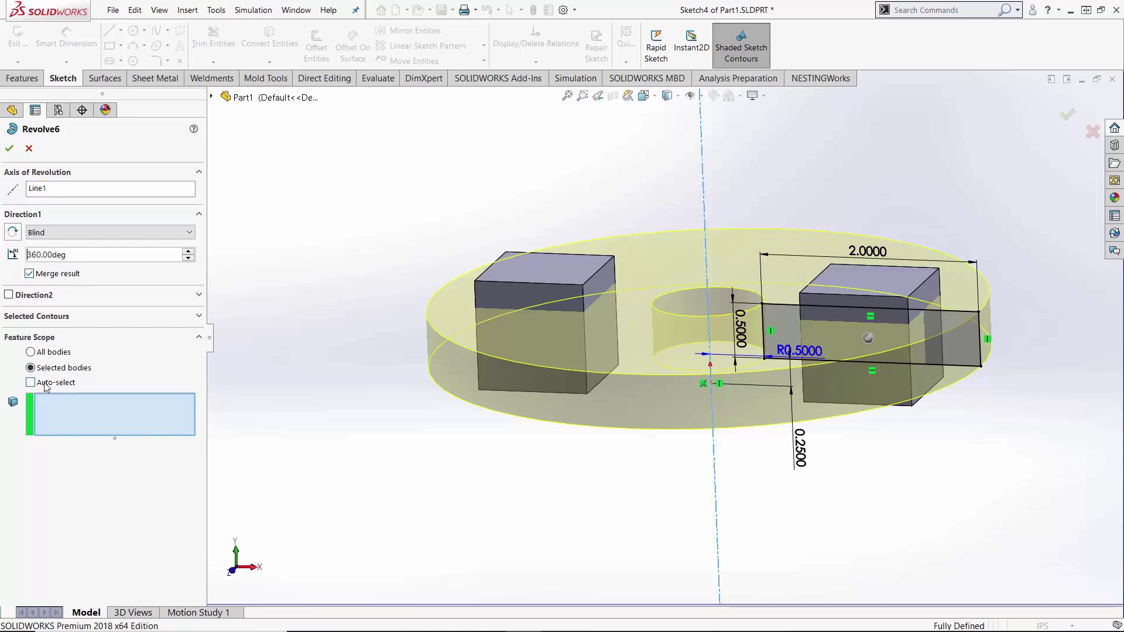
pyautogui.click(502, 323)
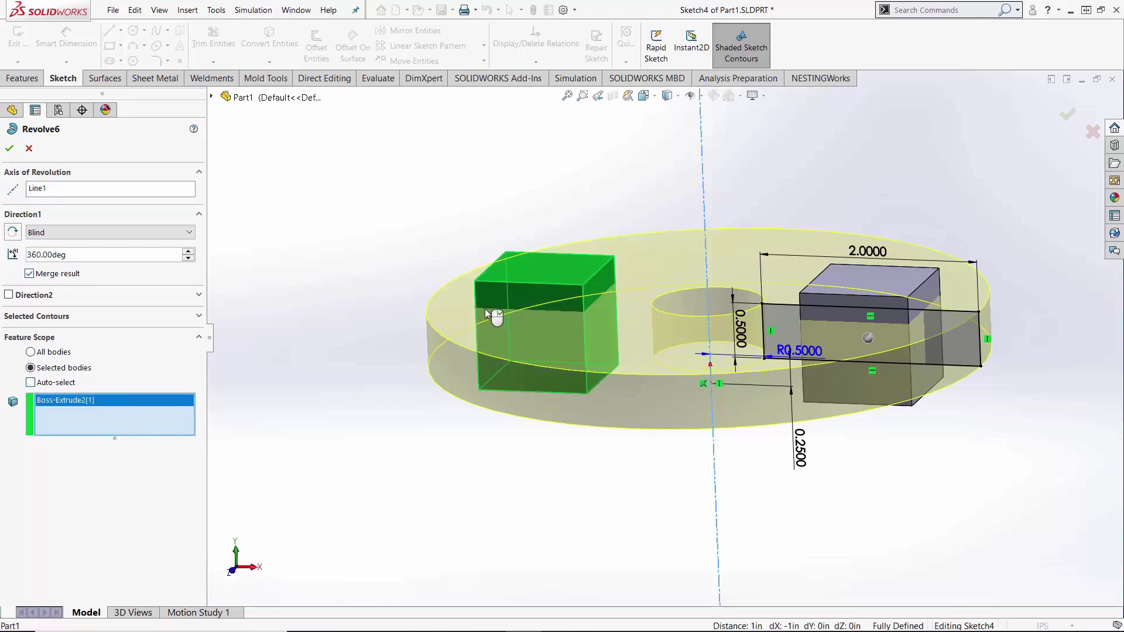
pyautogui.click(11, 147)
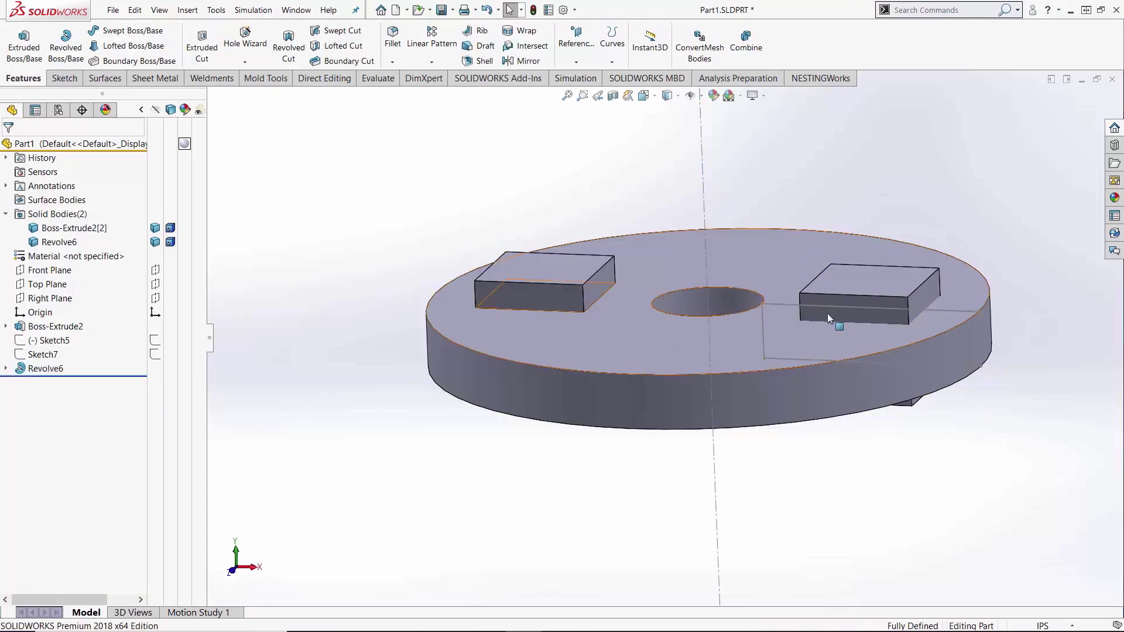
pyautogui.scroll(-3, 541, 333)
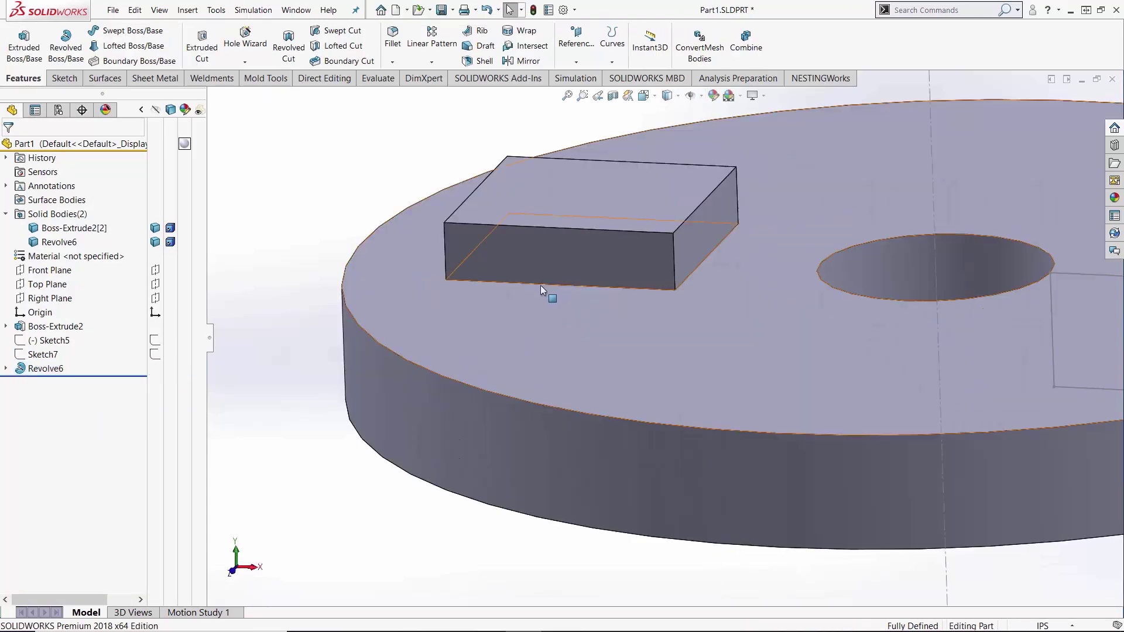
# Orbit and pick faces to confirm the disc joins the left block while the right block stays separate
pyautogui.click(538, 283)
pyautogui.moveTo(519, 295)
pyautogui.mouseDown(button='middle')
pyautogui.moveTo(533, 254)
pyautogui.moveTo(582, 316)
pyautogui.mouseUp(button='middle')
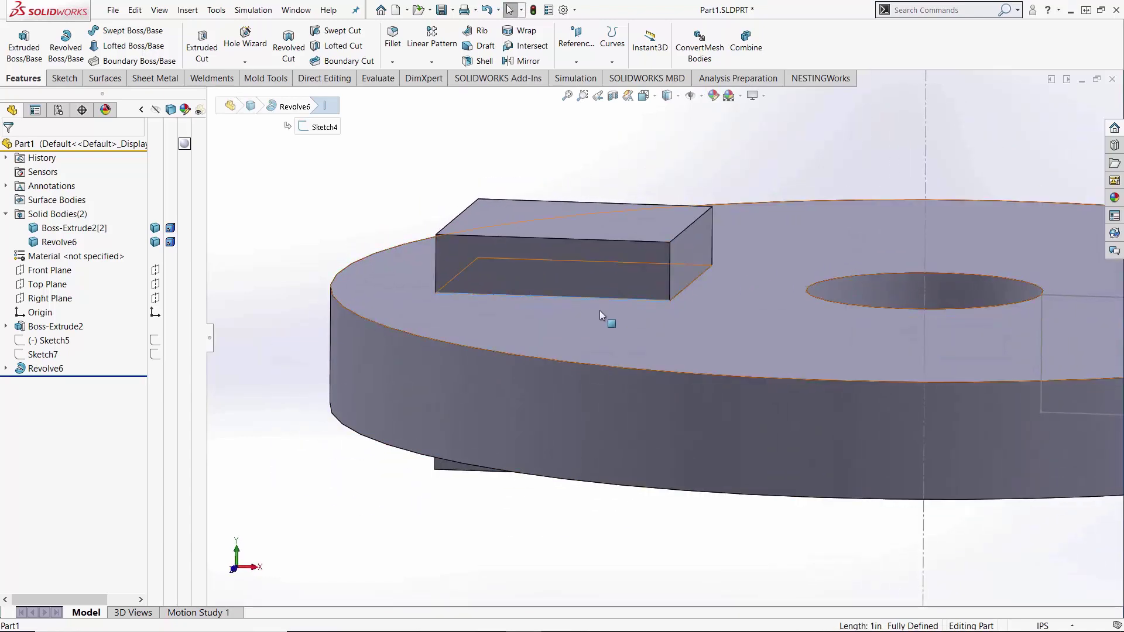
pyautogui.click(516, 269)
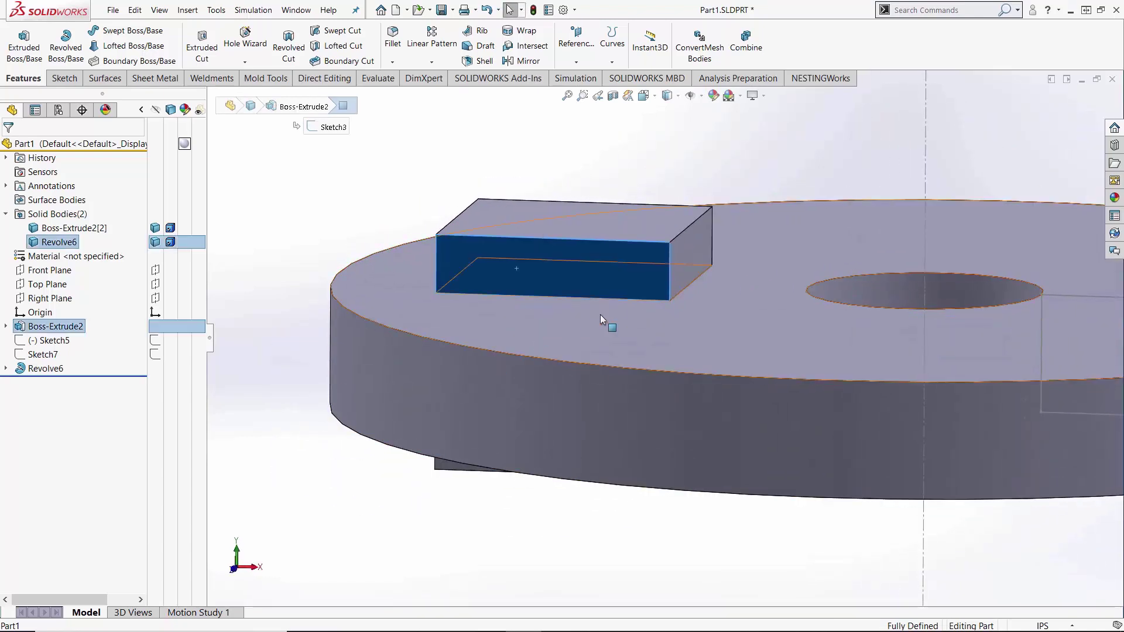
pyautogui.click(600, 314)
pyautogui.scroll(5, 700, 375)
pyautogui.moveTo(680, 355); pyautogui.dragTo(902, 315, button='middle')
pyautogui.scroll(-5, 807, 347)
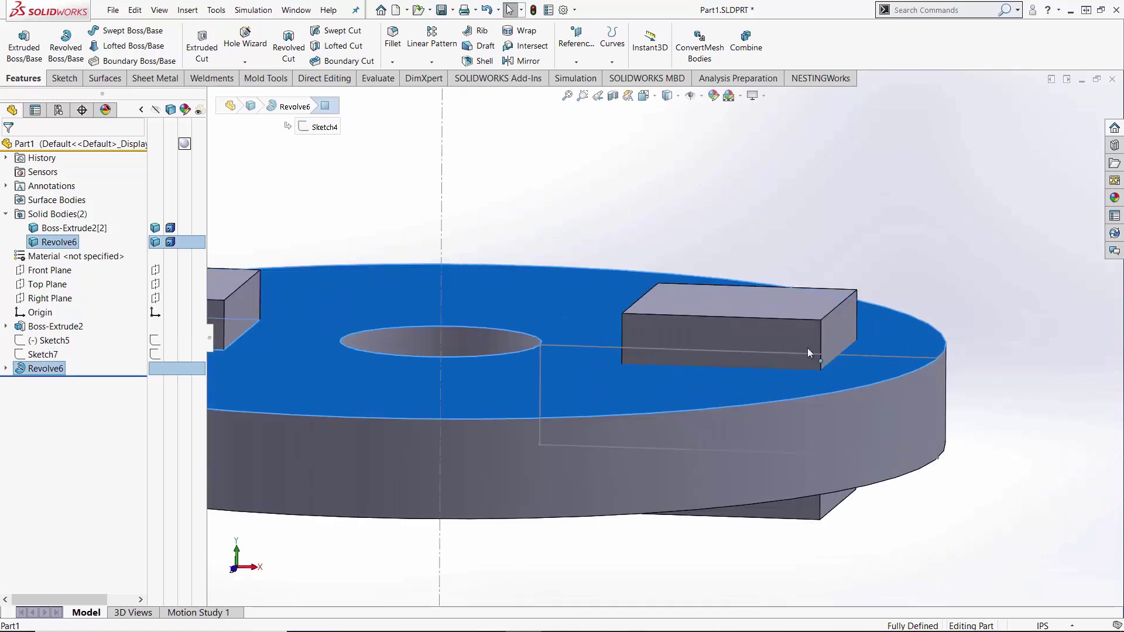
pyautogui.click(732, 342)
pyautogui.moveTo(731, 347)
pyautogui.mouseDown(button='middle')
pyautogui.moveTo(751, 371)
pyautogui.moveTo(740, 431)
pyautogui.mouseUp(button='middle')
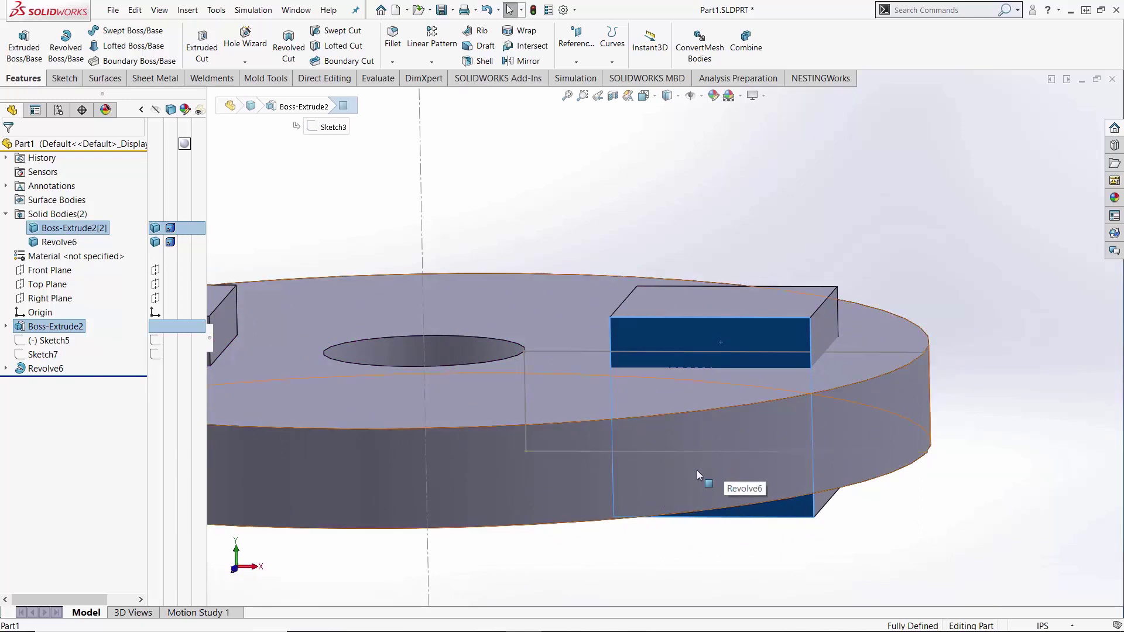
pyautogui.moveTo(698, 474)
pyautogui.mouseDown(button='middle')
pyautogui.moveTo(669, 469)
pyautogui.moveTo(686, 521)
pyautogui.mouseUp(button='middle')
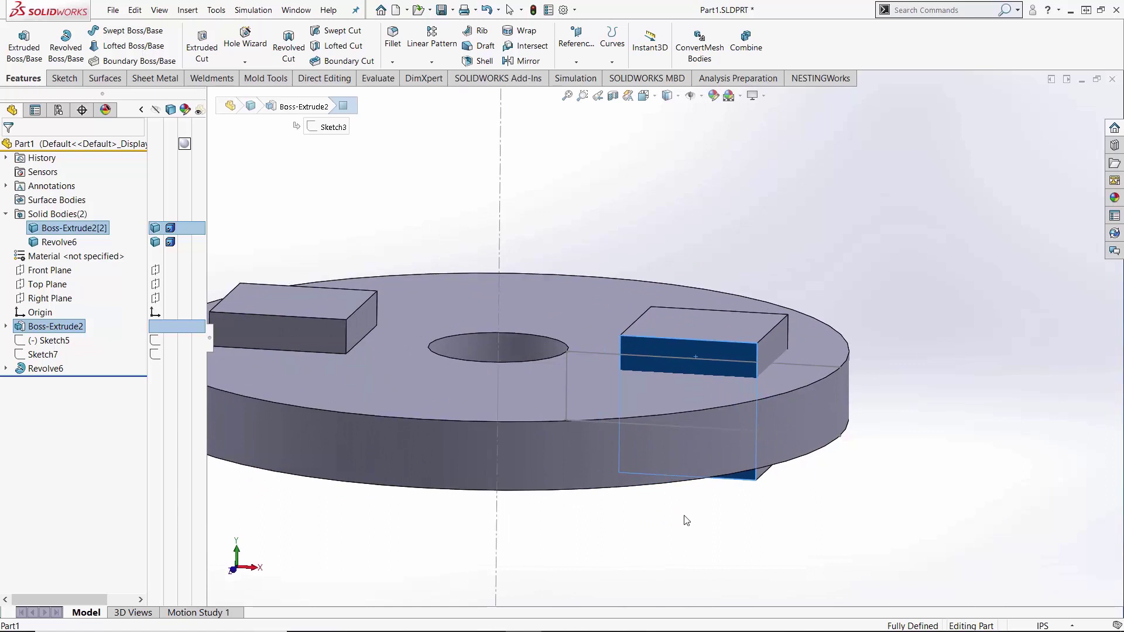
# Delete the existing revolve feature and start a new Revolved Boss/Base from the disc's profile sketch
pyautogui.click(44, 368)
pyautogui.press('Delete')
pyautogui.press('Return')
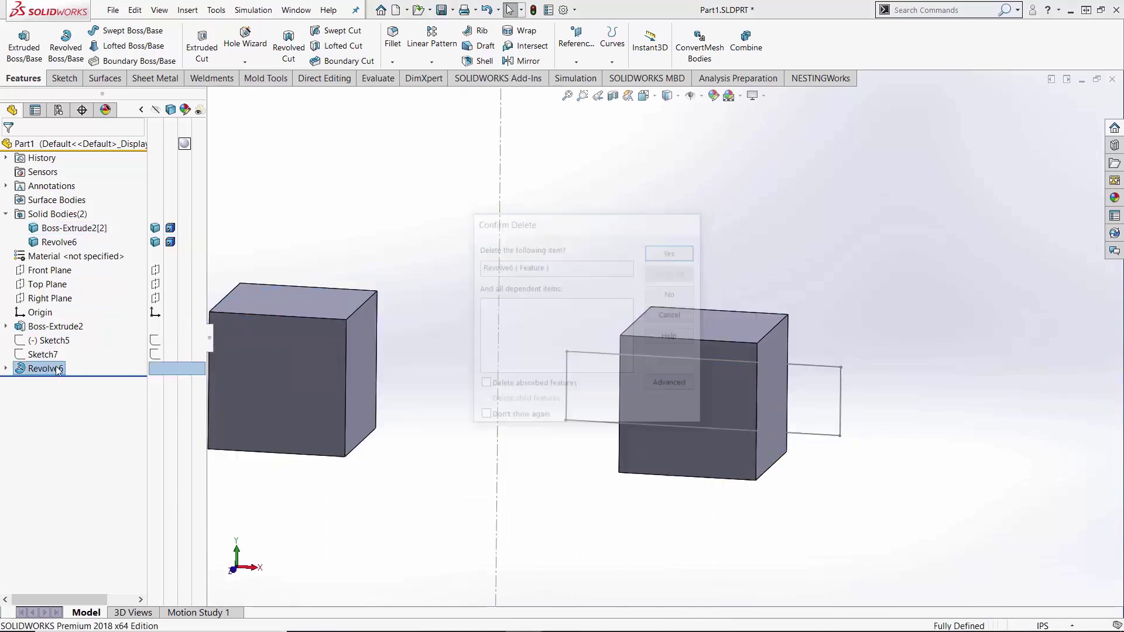
pyautogui.click(41, 340)
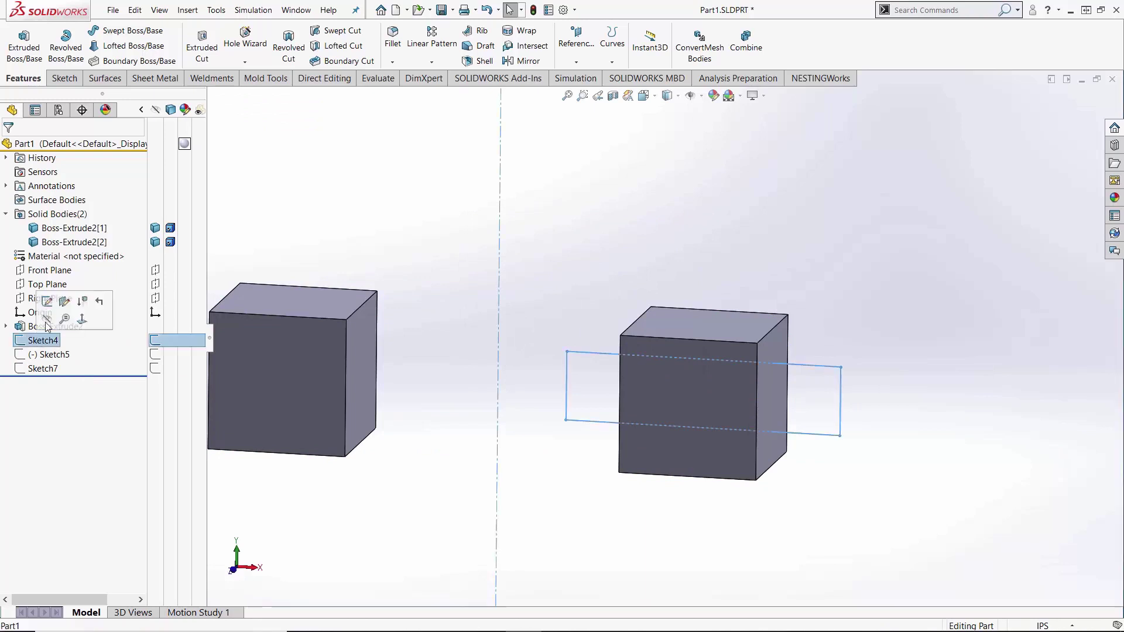
pyautogui.click(75, 68)
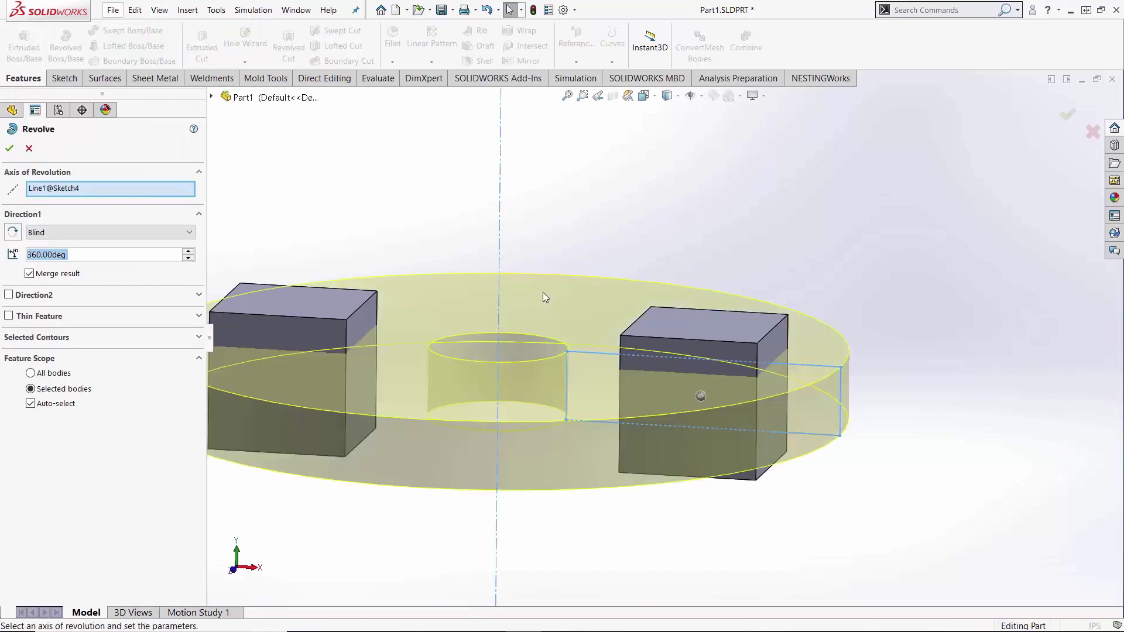
# Set Direction1 to Up To Vertex, trying a right-cube corner then ending the revolve at a left-cube corner
pyautogui.click(106, 235)
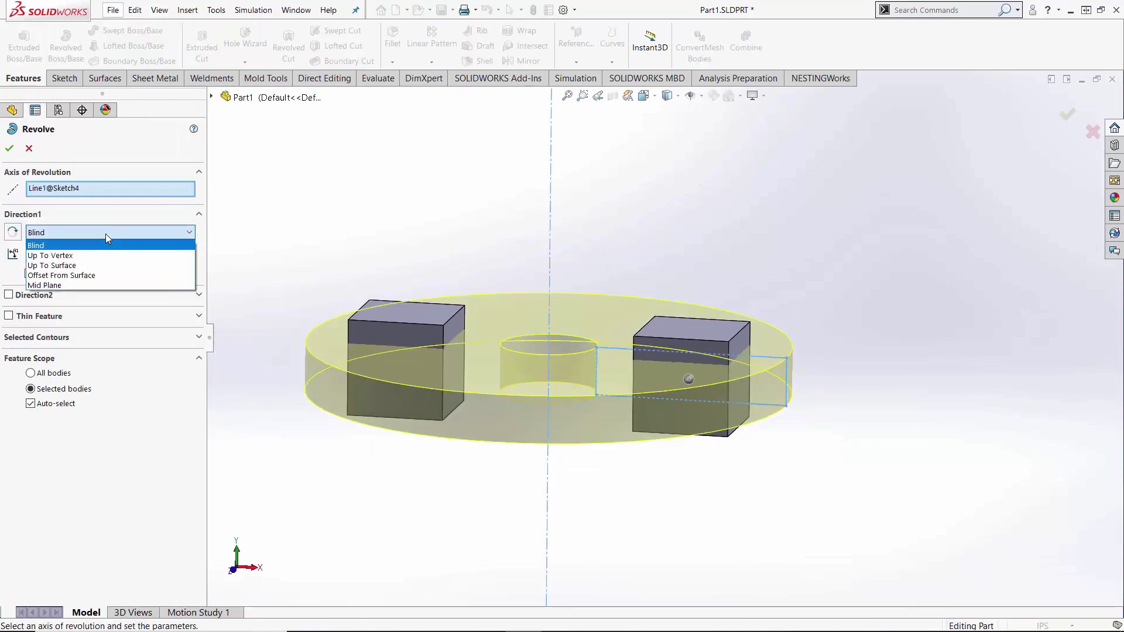
pyautogui.click(62, 259)
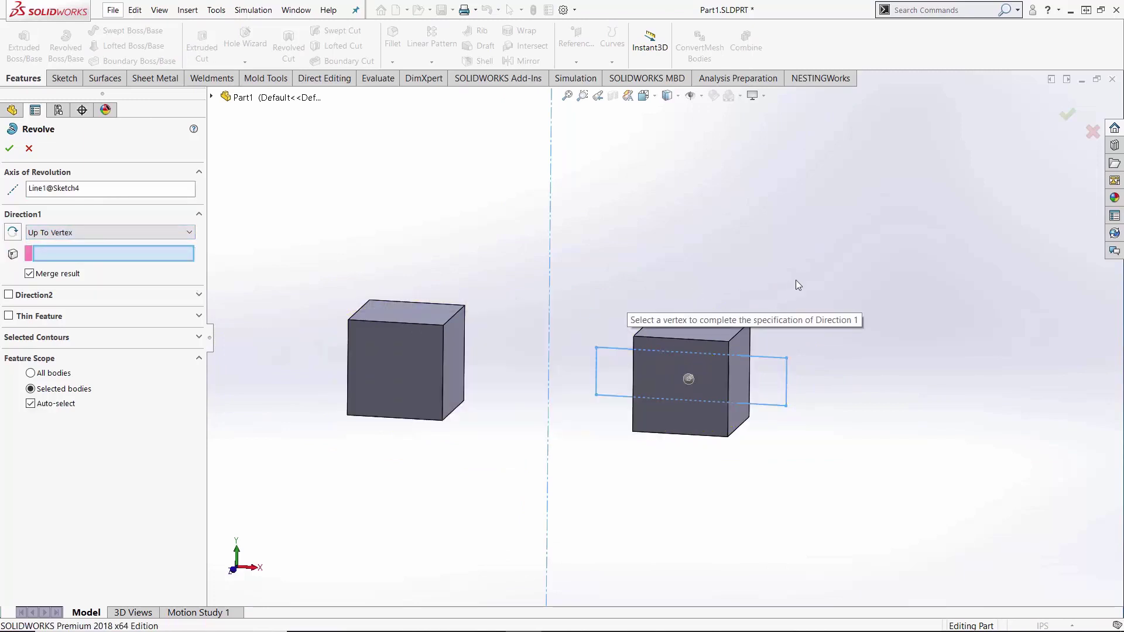
pyautogui.moveTo(798, 283); pyautogui.dragTo(786, 319, button='middle')
pyautogui.scroll(-3, 716, 363)
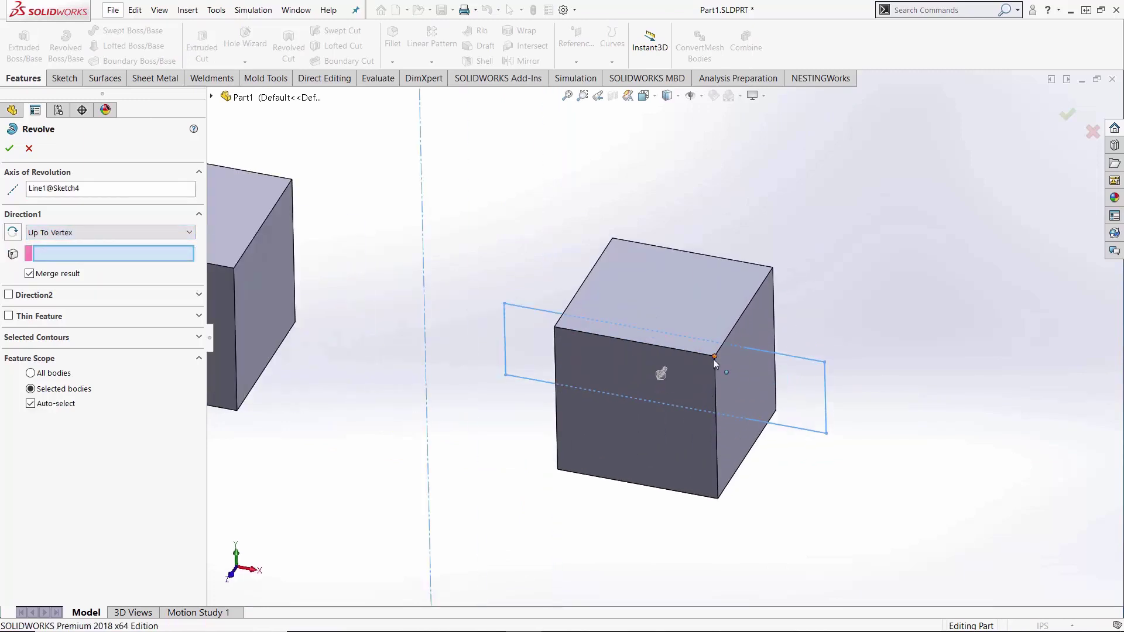
pyautogui.click(715, 362)
pyautogui.scroll(3, 693, 363)
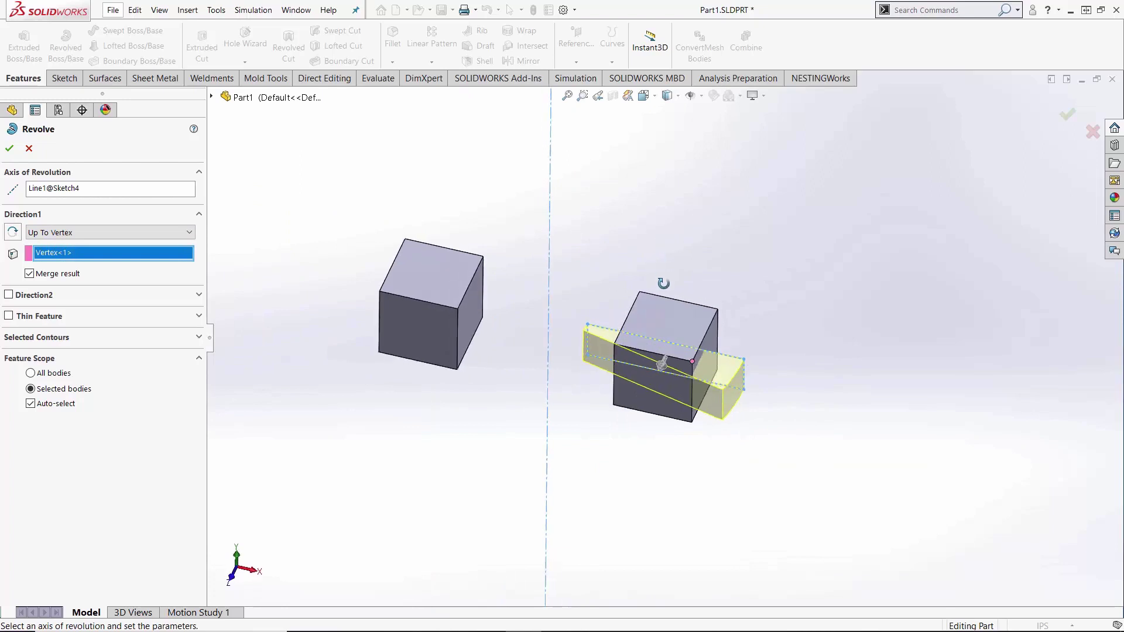
pyautogui.moveTo(663, 284)
pyautogui.mouseDown(button='middle')
pyautogui.moveTo(663, 386)
pyautogui.moveTo(541, 348)
pyautogui.mouseUp(button='middle')
pyautogui.moveTo(559, 439); pyautogui.dragTo(554, 316, button='middle')
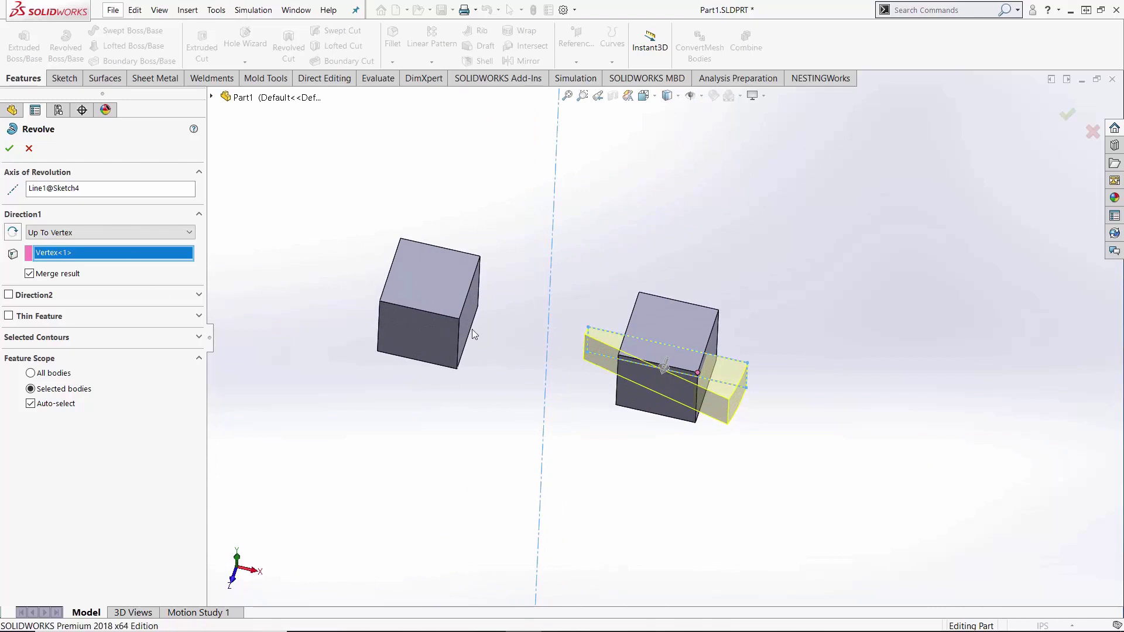
pyautogui.click(457, 316)
pyautogui.moveTo(457, 316)
pyautogui.mouseDown(button='middle')
pyautogui.moveTo(616, 364)
pyautogui.moveTo(610, 255)
pyautogui.moveTo(622, 218)
pyautogui.moveTo(577, 201)
pyautogui.mouseUp(button='middle')
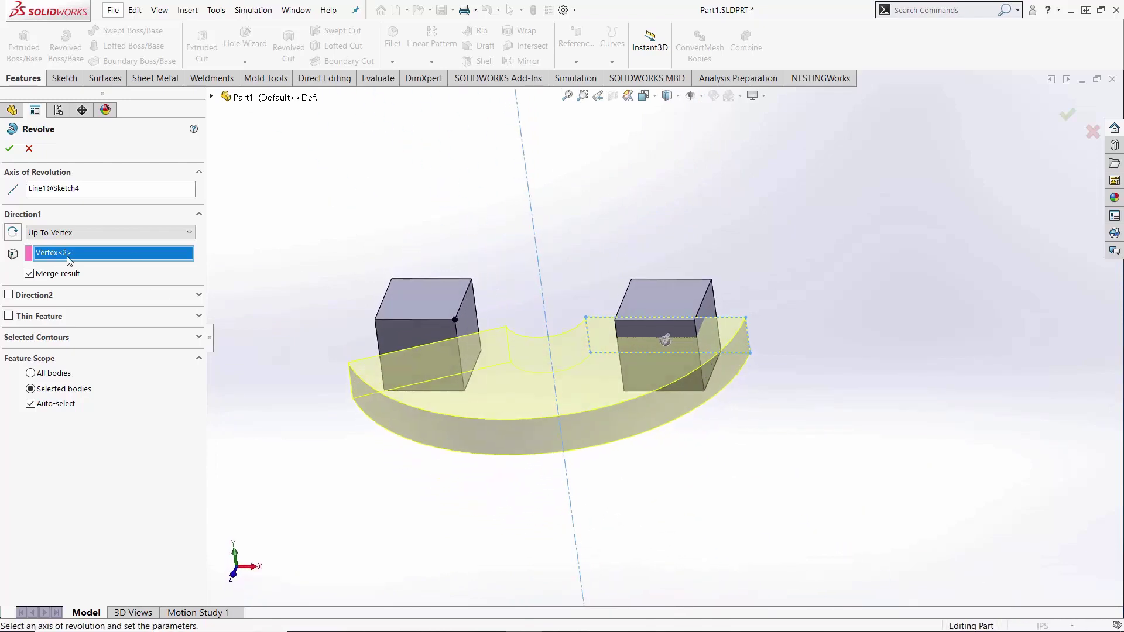
# Change Direction1 to Up To Surface with a right-cube face as the end
pyautogui.click(100, 235)
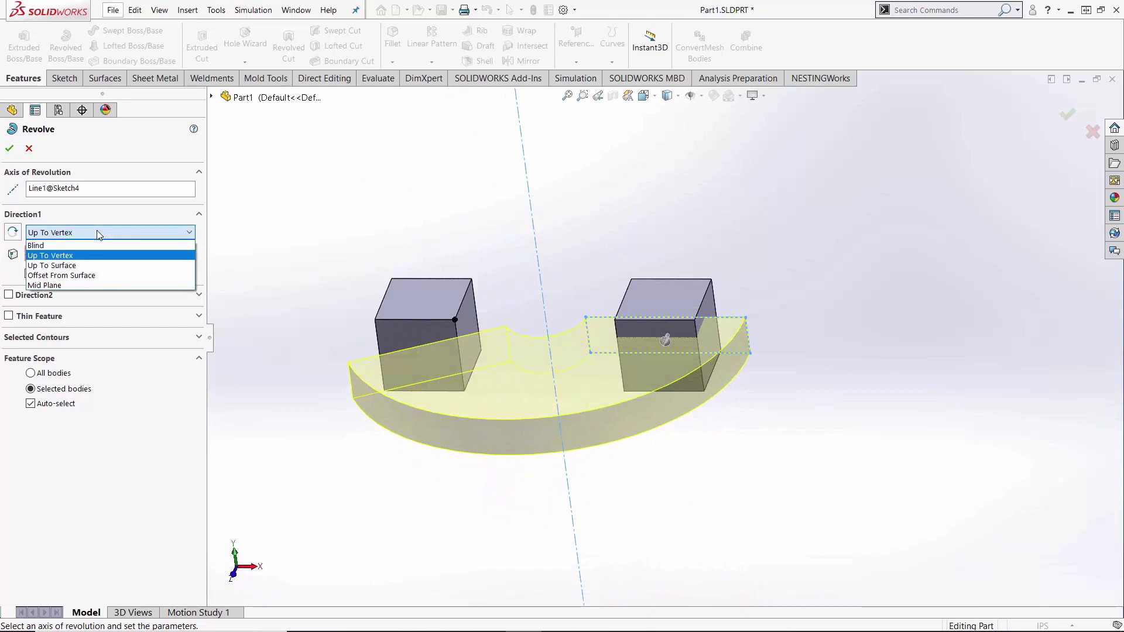
pyautogui.click(79, 264)
pyautogui.click(650, 376)
pyautogui.moveTo(642, 173); pyautogui.dragTo(601, 382, button='middle')
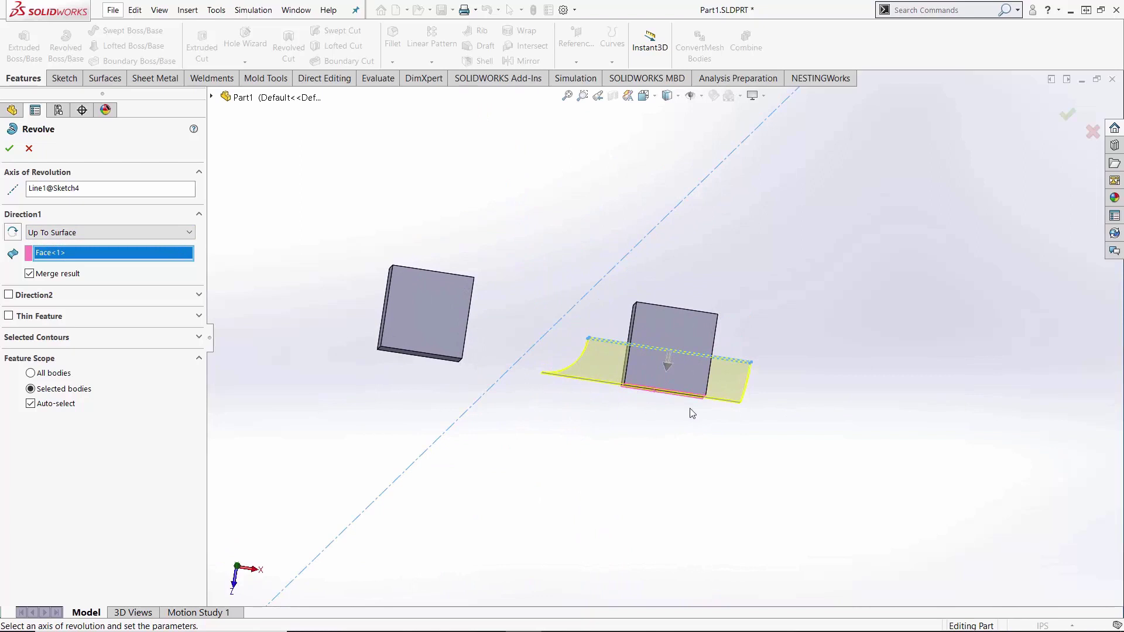
pyautogui.moveTo(738, 444)
pyautogui.mouseDown(button='middle')
pyautogui.moveTo(733, 359)
pyautogui.moveTo(602, 415)
pyautogui.mouseUp(button='middle')
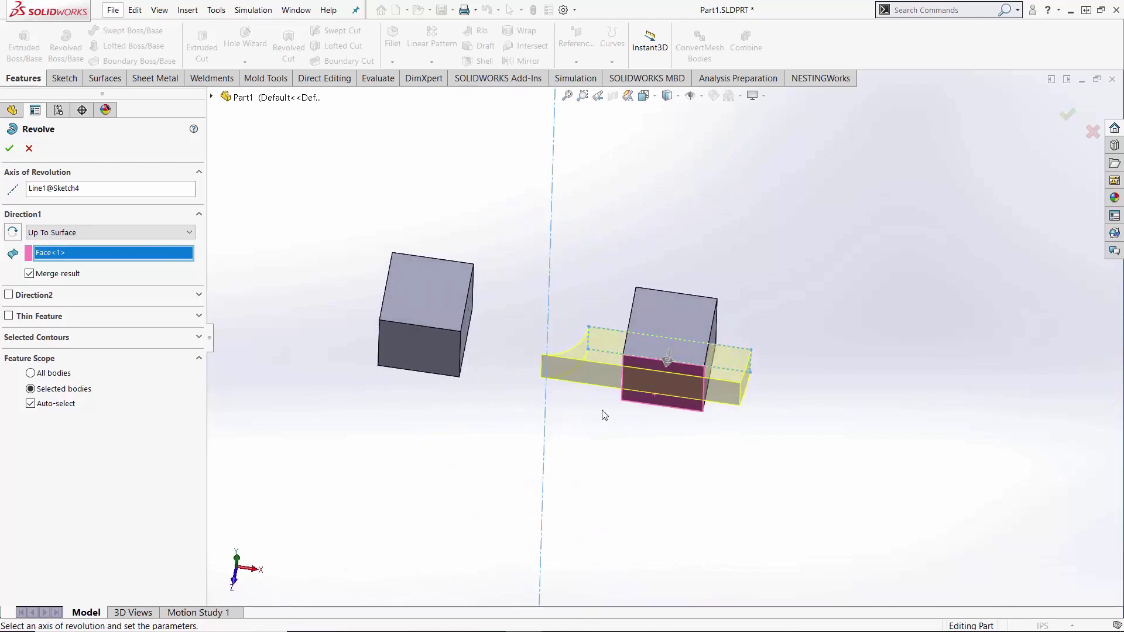
# Retarget the revolve to the left cube's front face (Face<2>), giving a half-disc preview
pyautogui.click(427, 347)
pyautogui.moveTo(520, 264)
pyautogui.mouseDown(button='middle')
pyautogui.moveTo(522, 337)
pyautogui.moveTo(522, 276)
pyautogui.moveTo(535, 339)
pyautogui.mouseUp(button='middle')
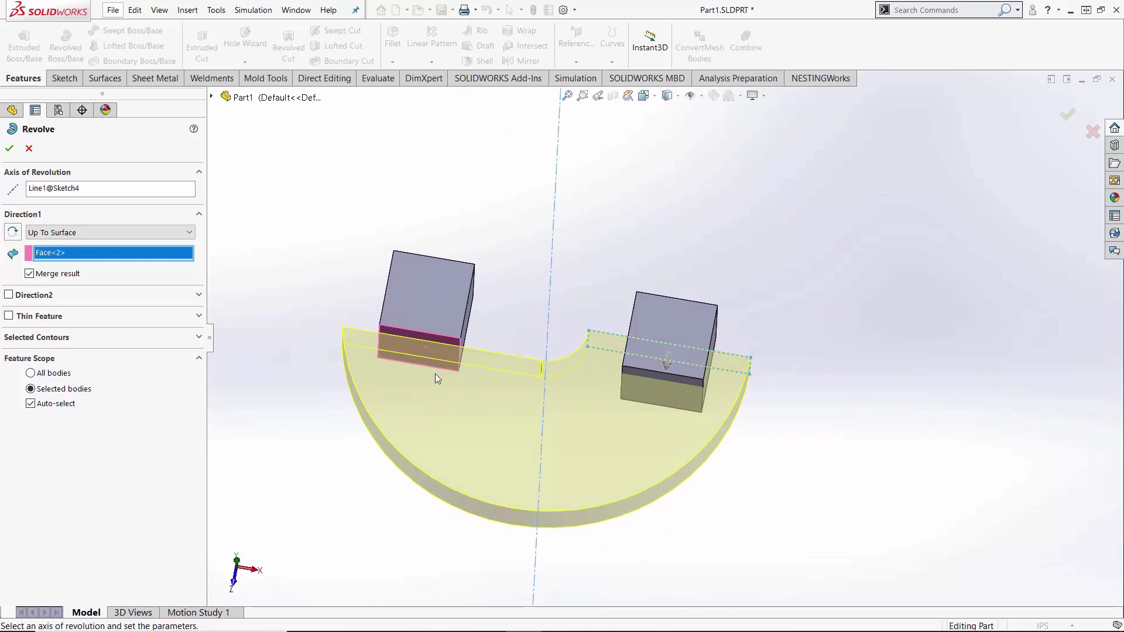
pyautogui.moveTo(434, 373); pyautogui.dragTo(431, 373, button='middle')
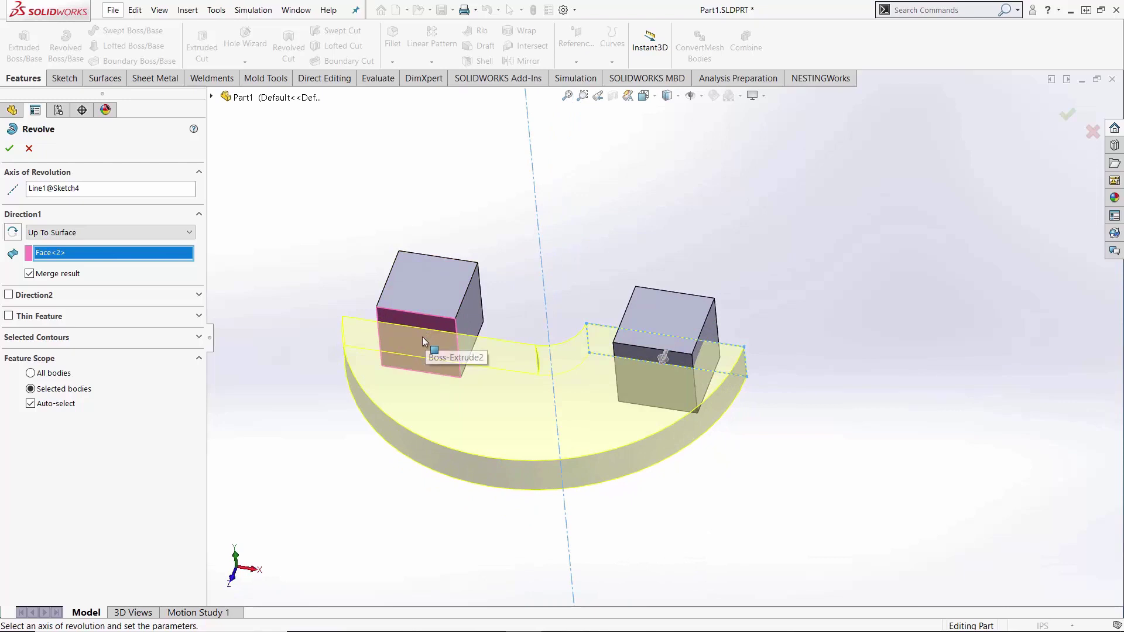
pyautogui.click(122, 234)
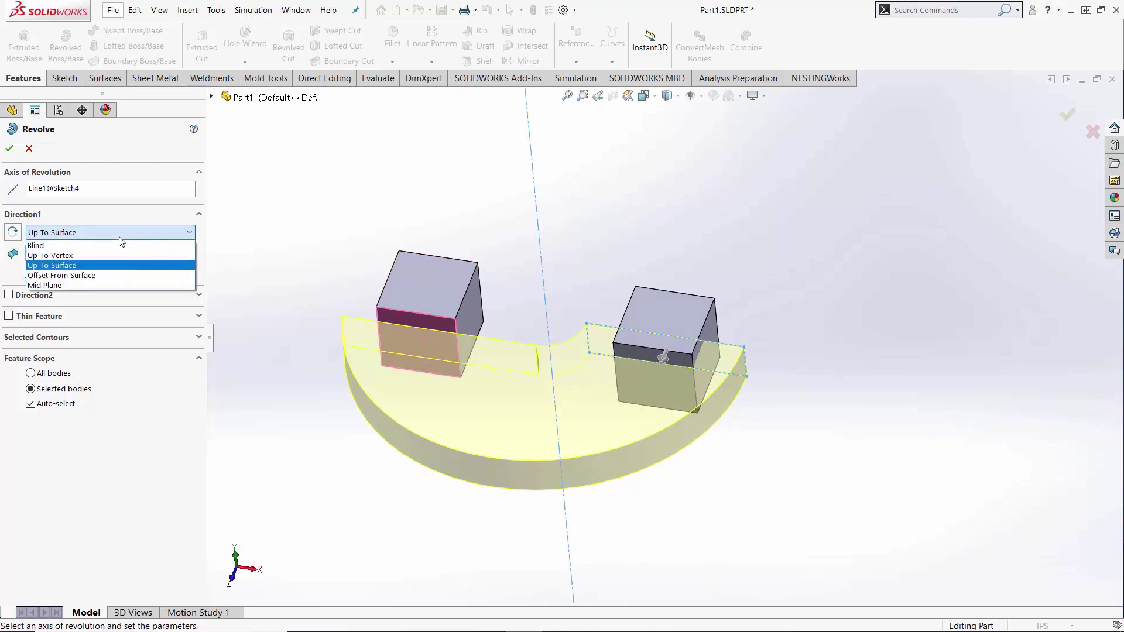
# Set Direction1 to Offset From Surface with Reverse offset, inspect, then cancel the Revolve
pyautogui.click(88, 272)
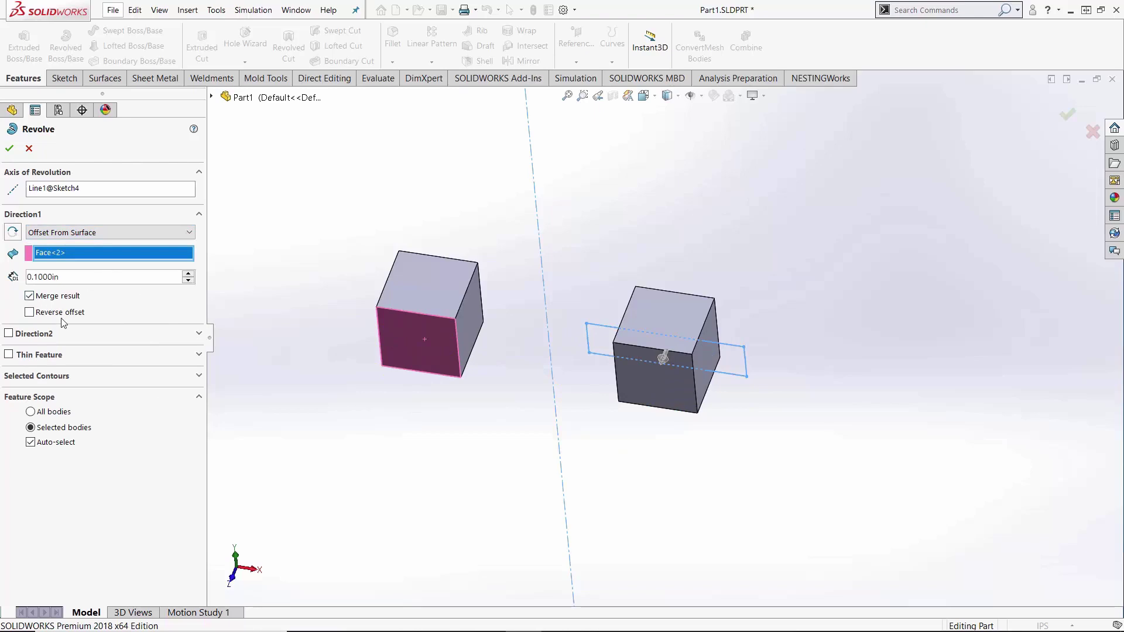
pyautogui.click(30, 313)
pyautogui.scroll(-2, 573, 302)
pyautogui.scroll(-4, 567, 369)
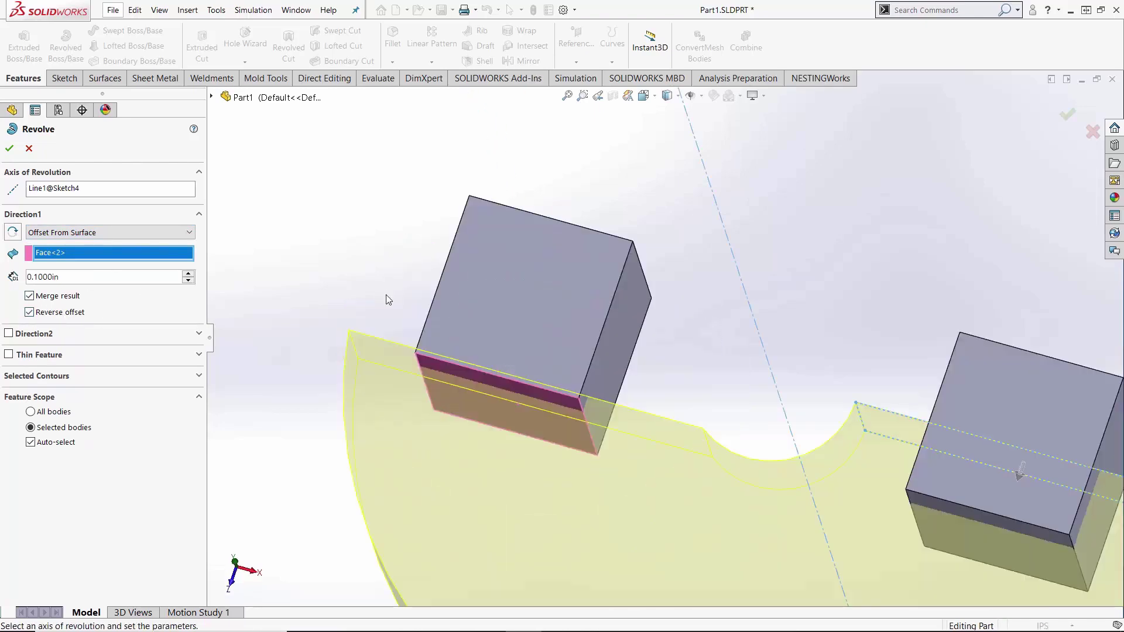
pyautogui.moveTo(383, 296)
pyautogui.mouseDown(button='middle')
pyautogui.moveTo(611, 369)
pyautogui.moveTo(548, 402)
pyautogui.mouseUp(button='middle')
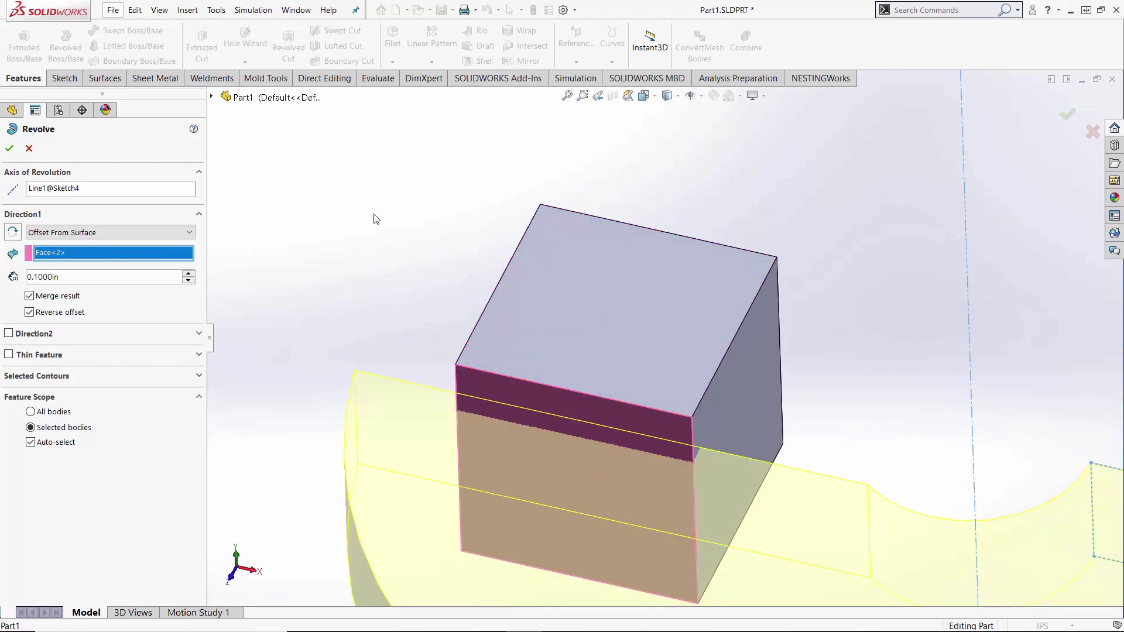
pyautogui.scroll(4, 663, 336)
pyautogui.click(29, 150)
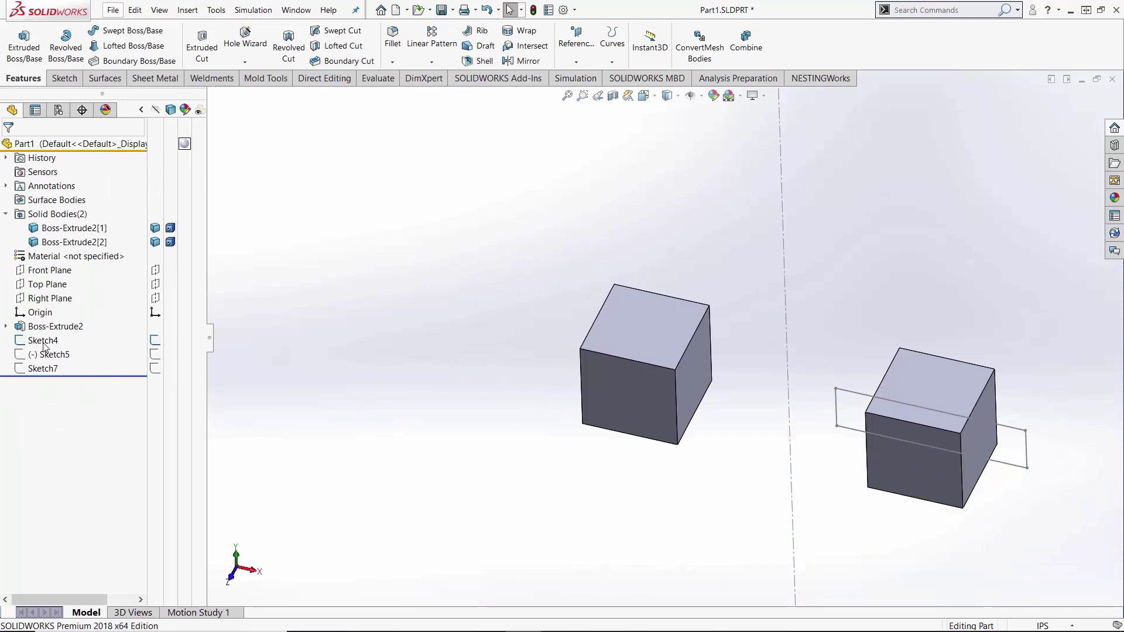
# Suppress Boss-Extrude2 to hide the cubes and start a Revolved Boss/Base from Sketch4
pyautogui.rightClick(47, 329)
pyautogui.click(71, 296)
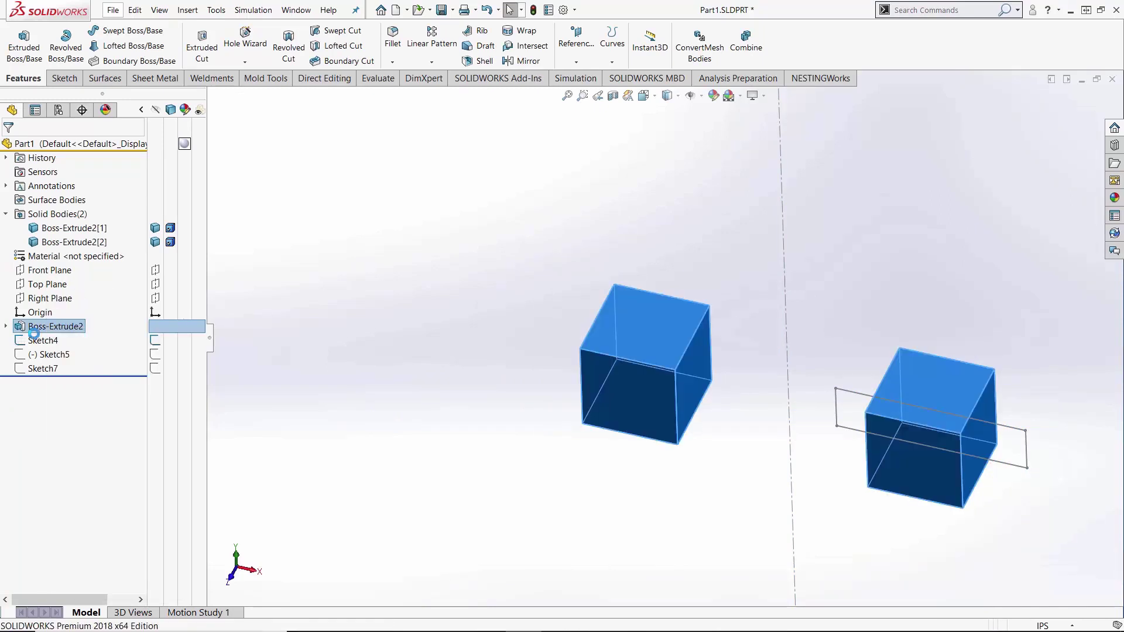
pyautogui.click(43, 299)
pyautogui.moveTo(959, 401)
pyautogui.mouseDown(button='middle')
pyautogui.moveTo(856, 350)
pyautogui.moveTo(842, 357)
pyautogui.mouseUp(button='middle')
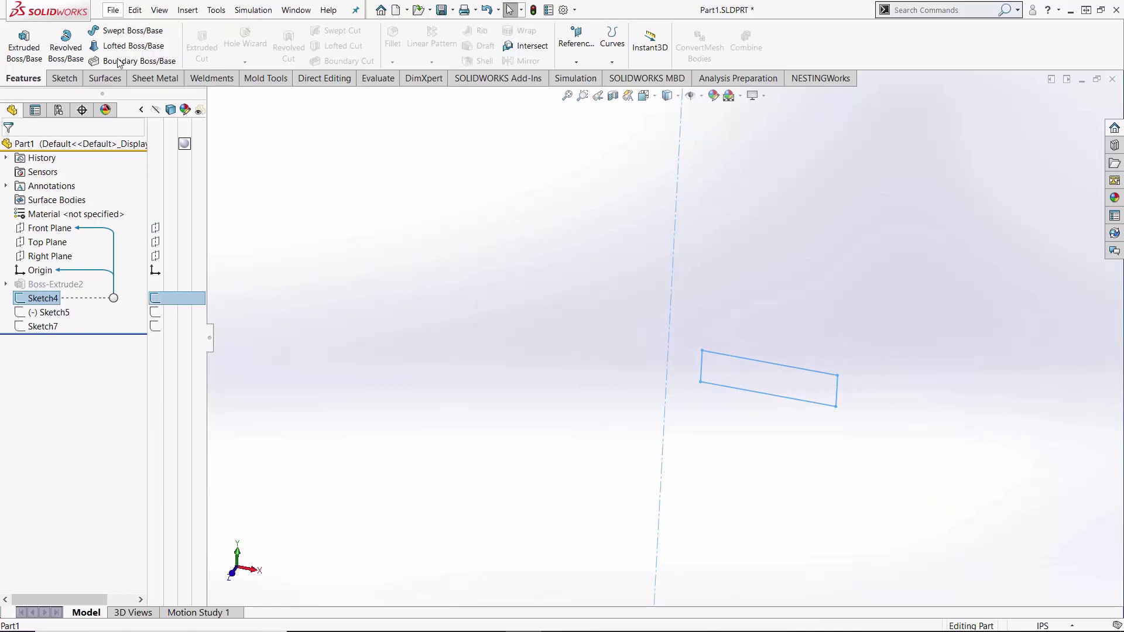
pyautogui.click(63, 51)
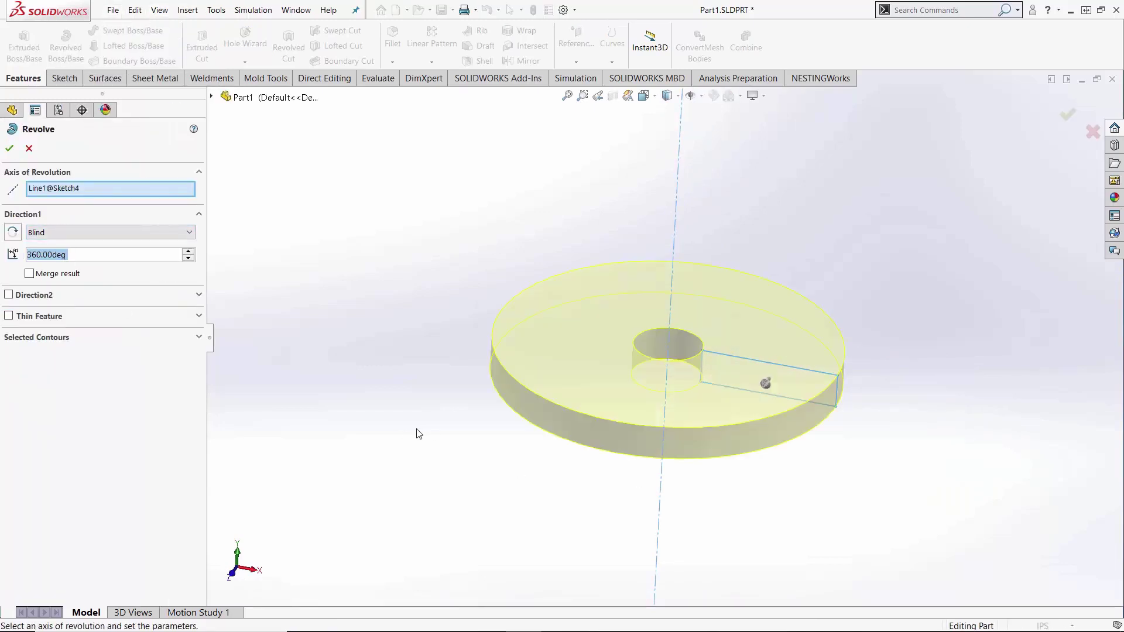
pyautogui.scroll(-2, 788, 390)
pyautogui.scroll(-3, 783, 380)
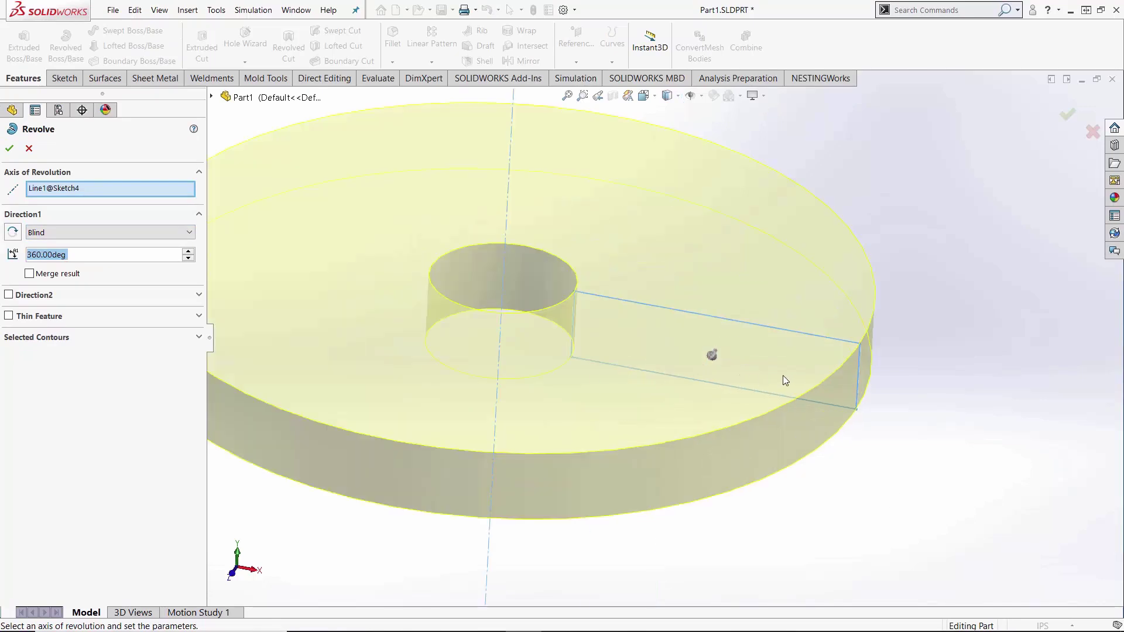
# Make the revolve a 0.2 in One-Direction Thin Feature and confirm it as Revolve-Thin2
pyautogui.click(23, 320)
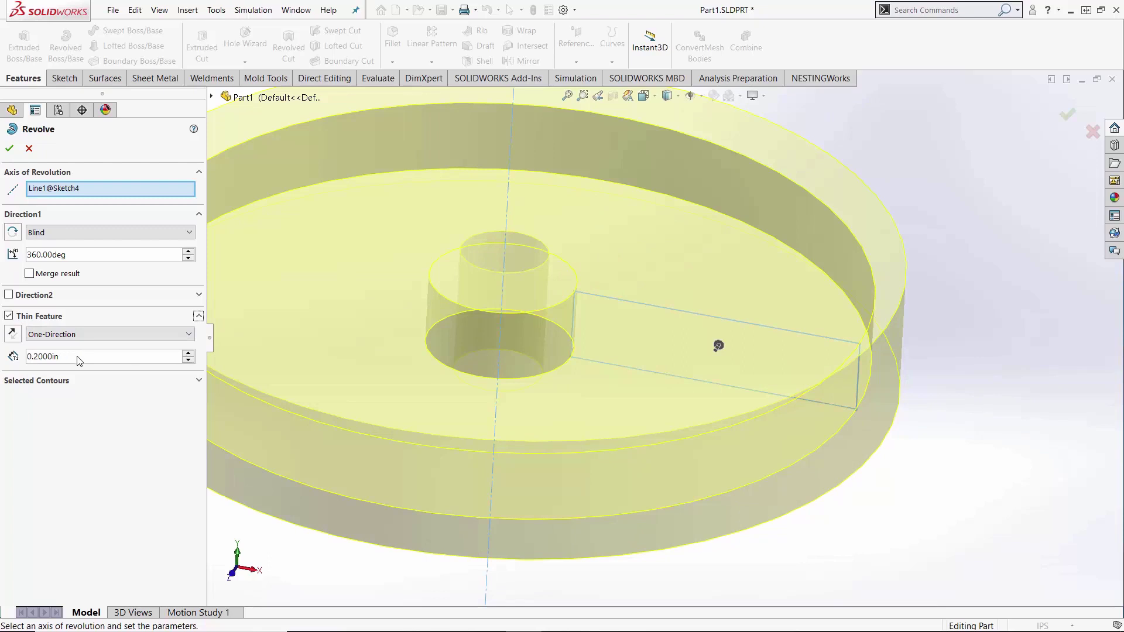
pyautogui.click(51, 337)
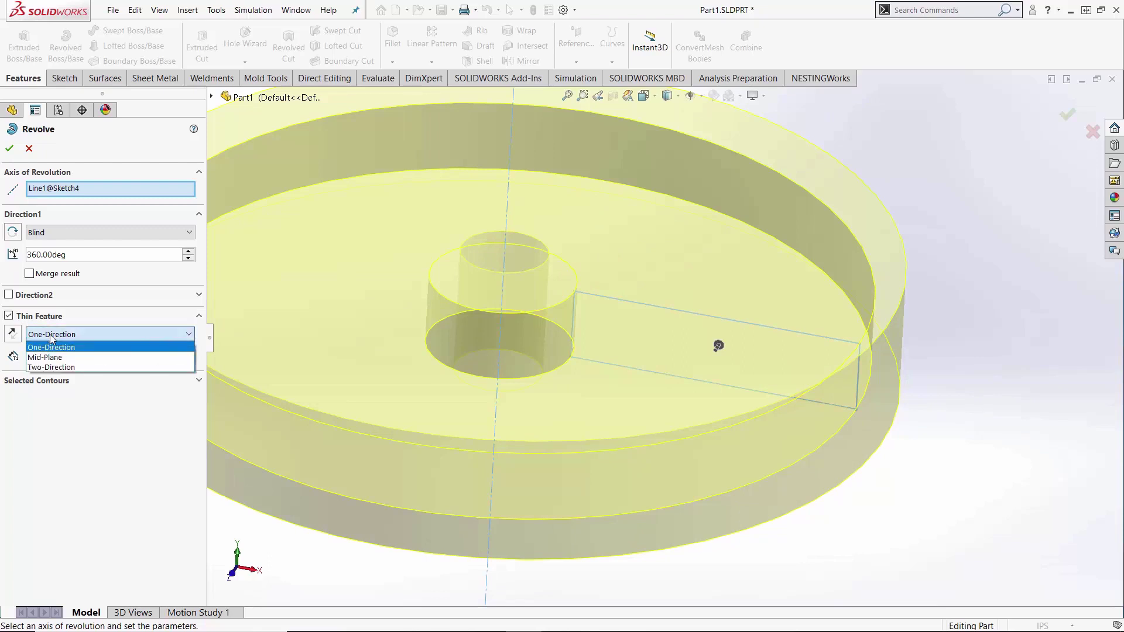
pyautogui.click(9, 147)
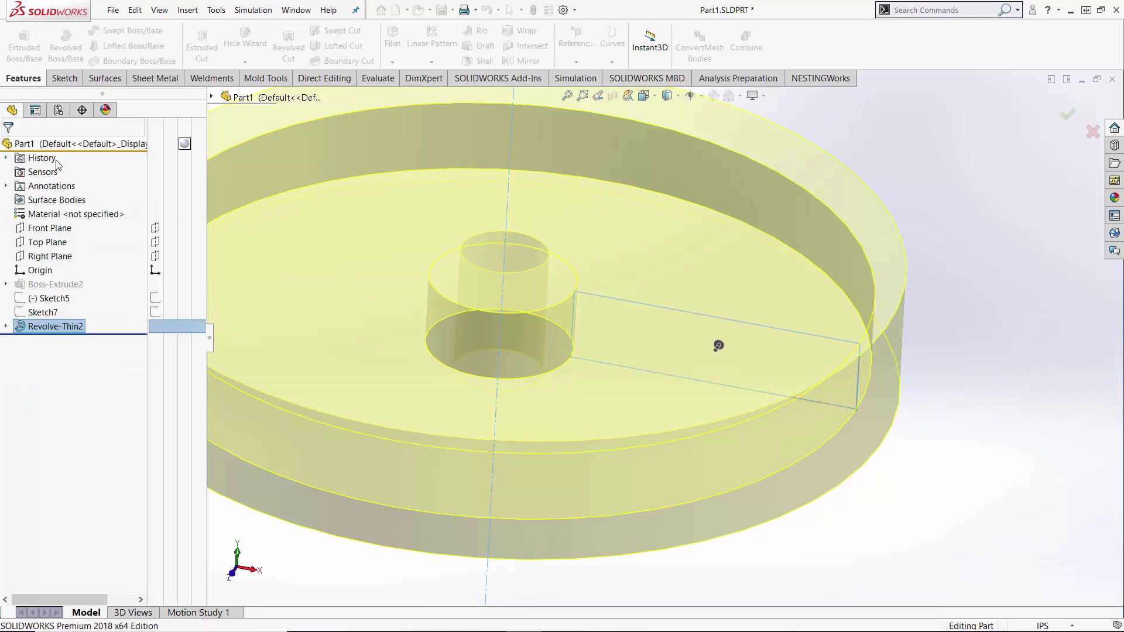
pyautogui.scroll(3, 441, 245)
pyautogui.moveTo(441, 240); pyautogui.dragTo(515, 194, button='middle')
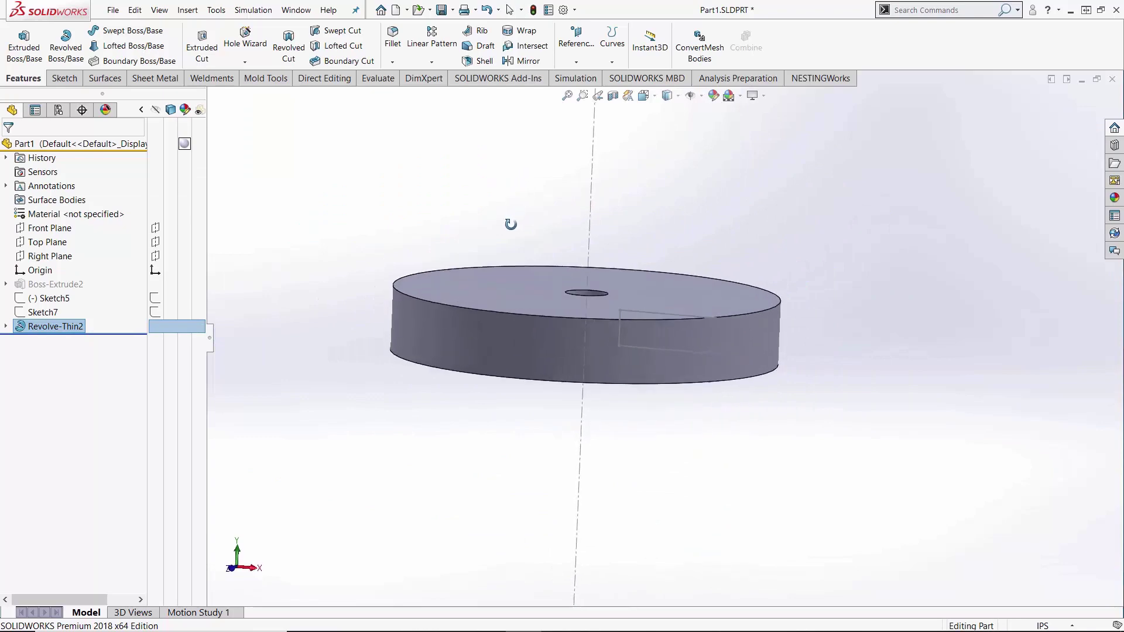
pyautogui.click(612, 95)
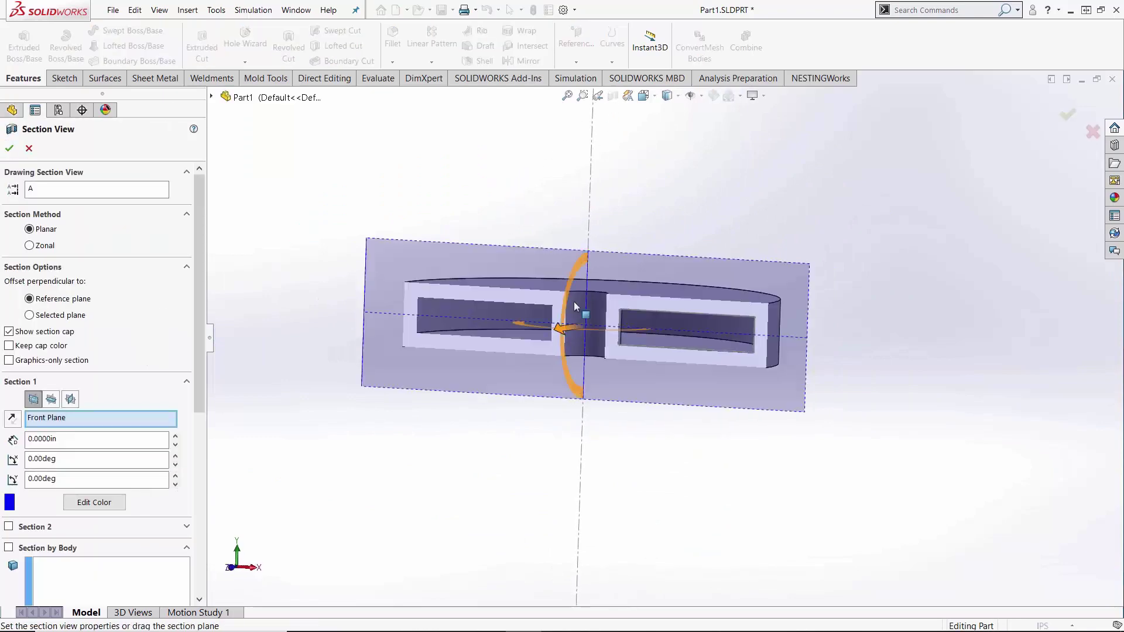
pyautogui.moveTo(699, 339); pyautogui.dragTo(703, 400, button='middle')
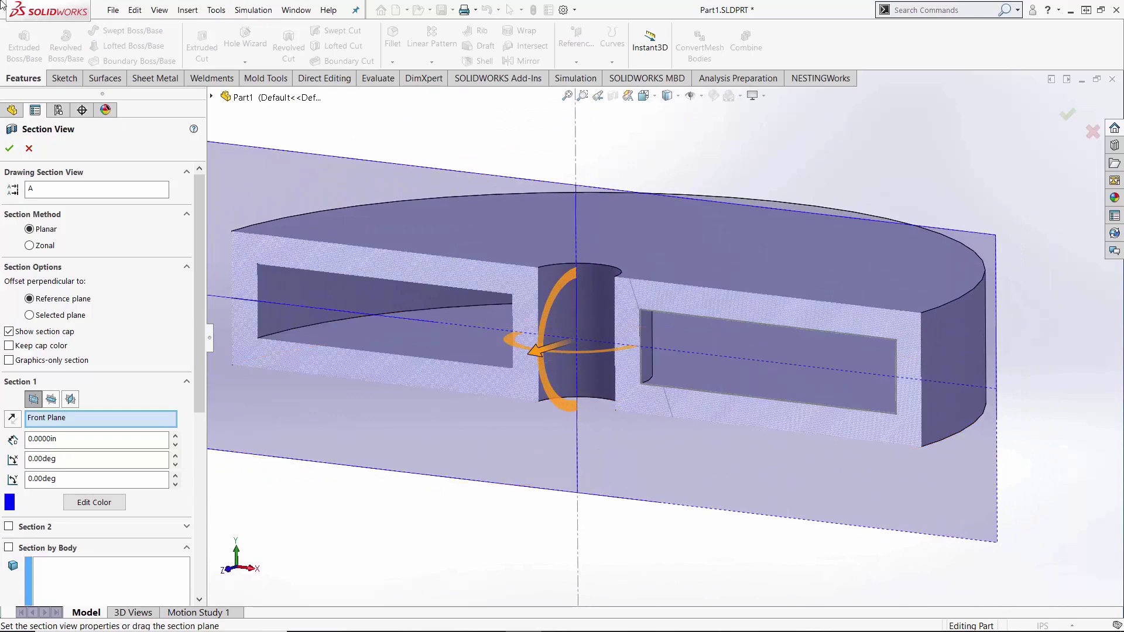
pyautogui.click(29, 148)
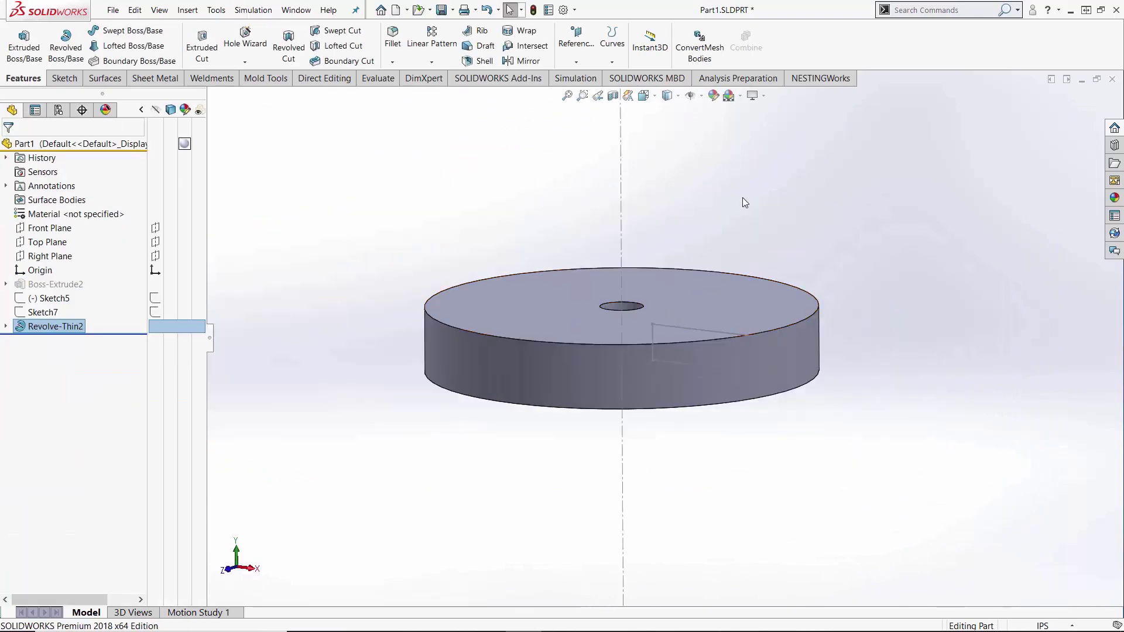